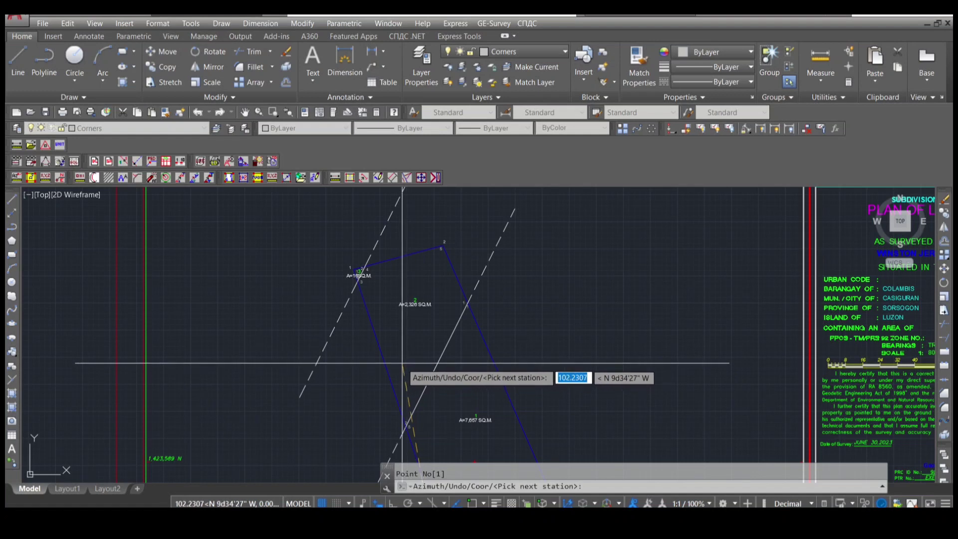
- Pick the next two traverse stations, T-2 inside the western side of lot 2 and T-3 east of it near the dividing line
scroll(393, 344, "up", 1)
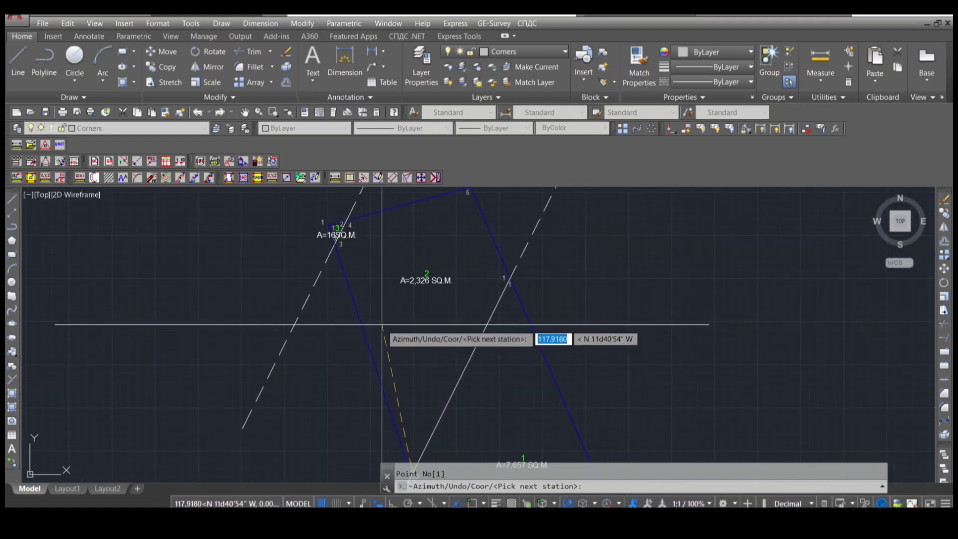
left_click(381, 325)
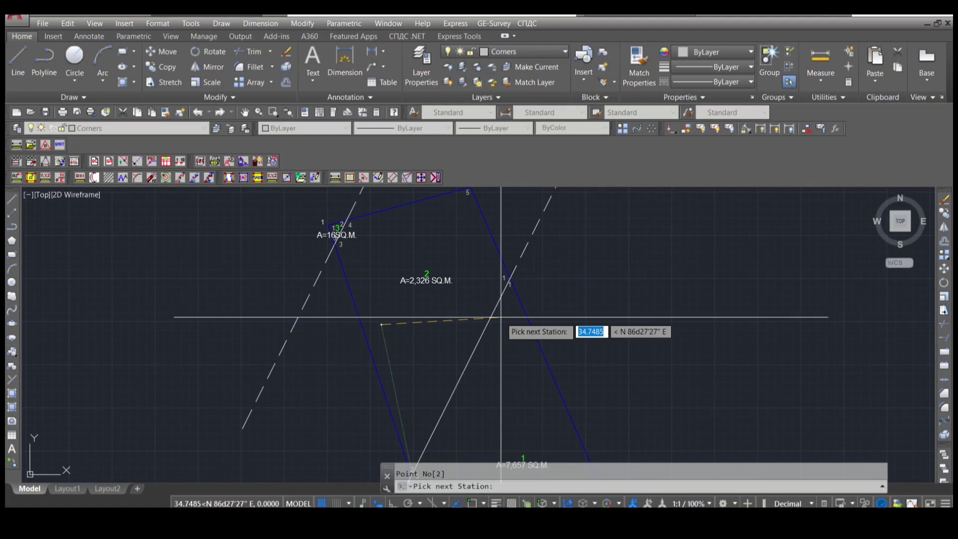
left_click(499, 341)
scroll(494, 329, "down", 4)
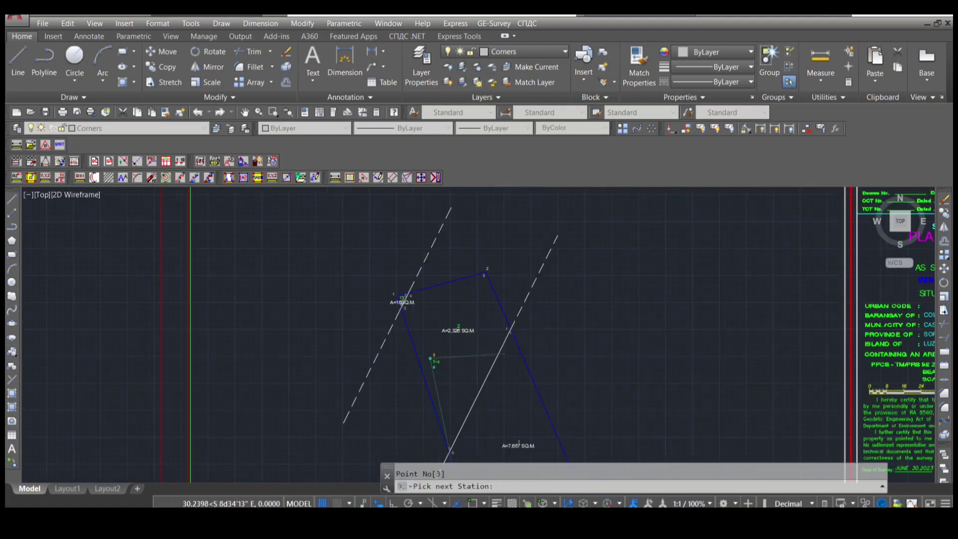
- Add traverse stations T-4 and T-5 southward inside the eastern boundary of lot 1, accepting T-5 as the station observed
scroll(494, 303, "up", 2)
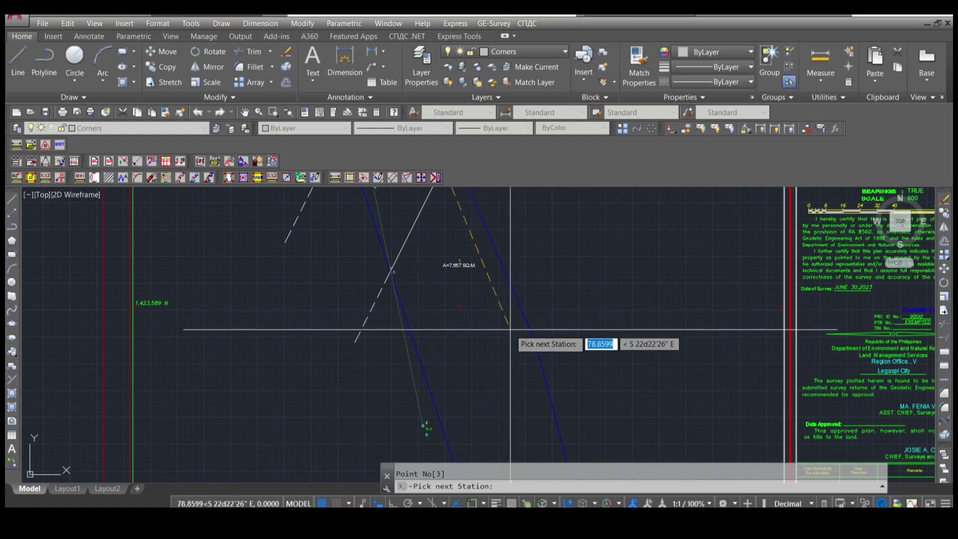
mouse_move(510, 329)
middle_mouse_down()
mouse_move(504, 278)
mouse_move(496, 293)
mouse_move(511, 372)
middle_mouse_up()
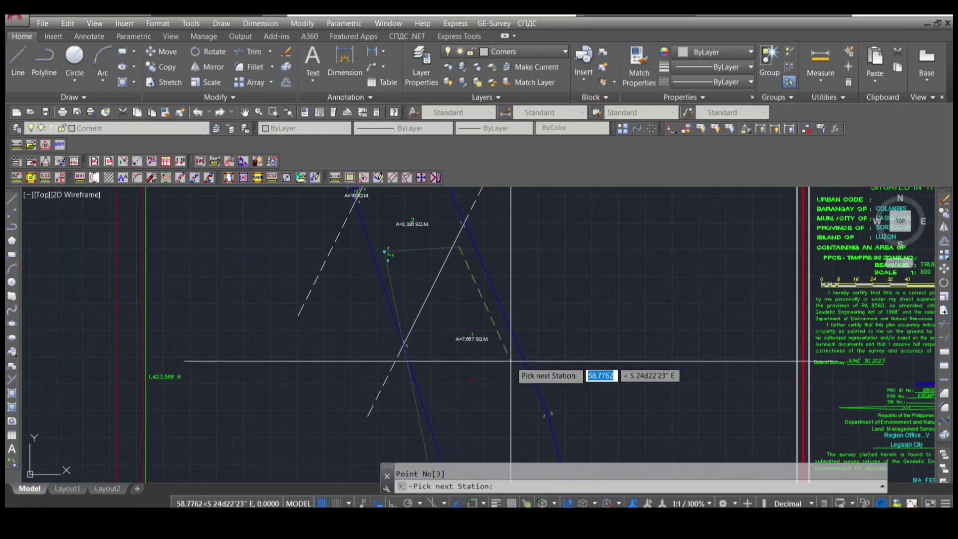
left_click(548, 414)
scroll(497, 206, "down", 4)
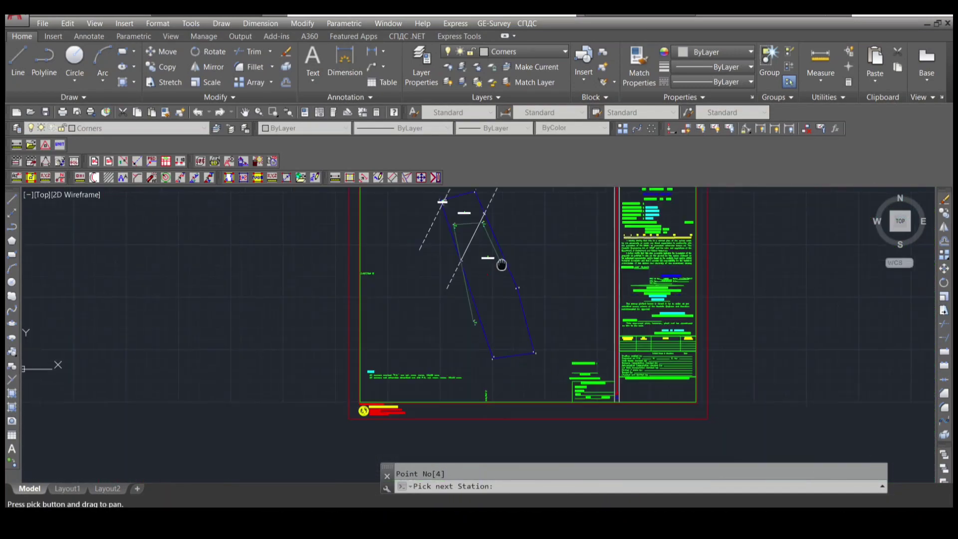
scroll(505, 296, "up", 3)
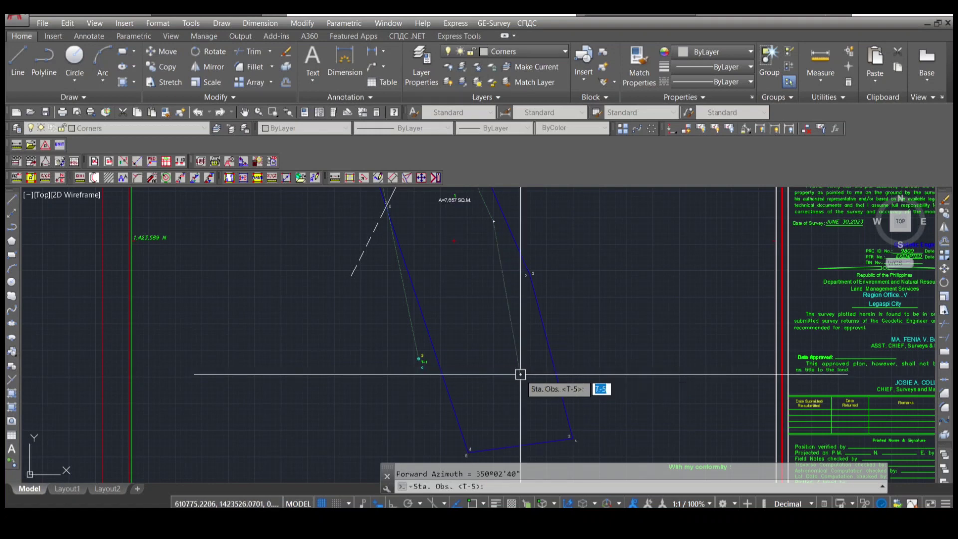
key("Return")
- Run the traverse back to a point slightly off the centre of station T-1, end it, and insert its label outside the plan frame's northwest corner
scroll(456, 367, "up", 8)
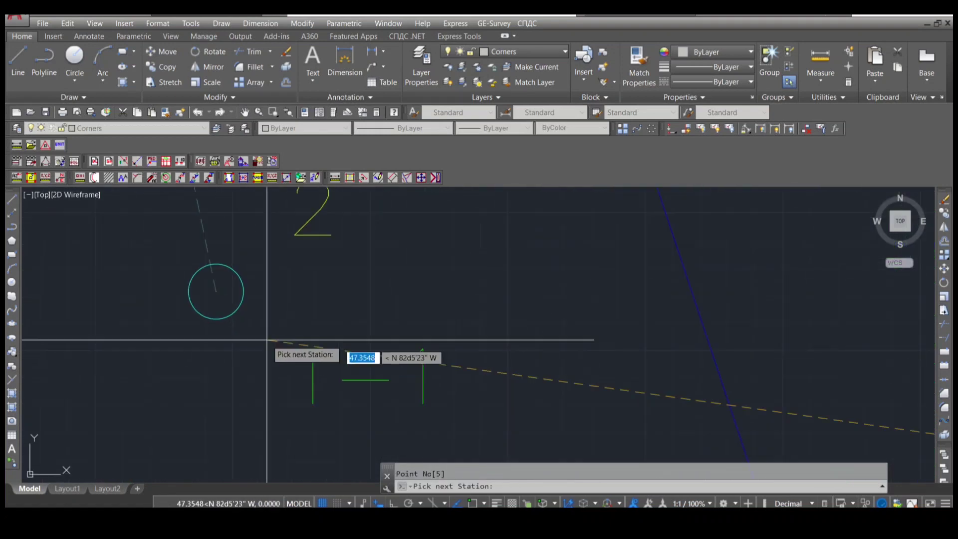
scroll(214, 299, "up", 2)
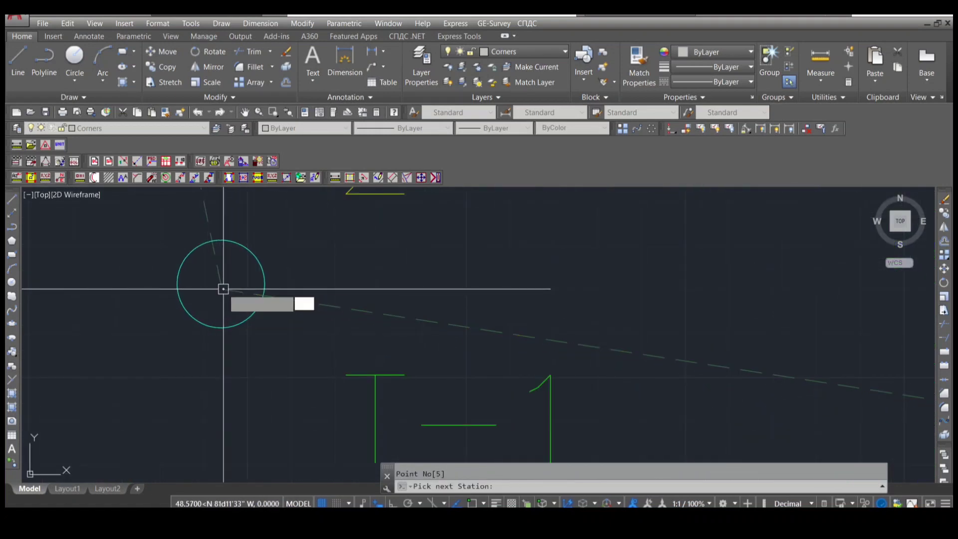
left_click(223, 288)
scroll(414, 333, "down", 3)
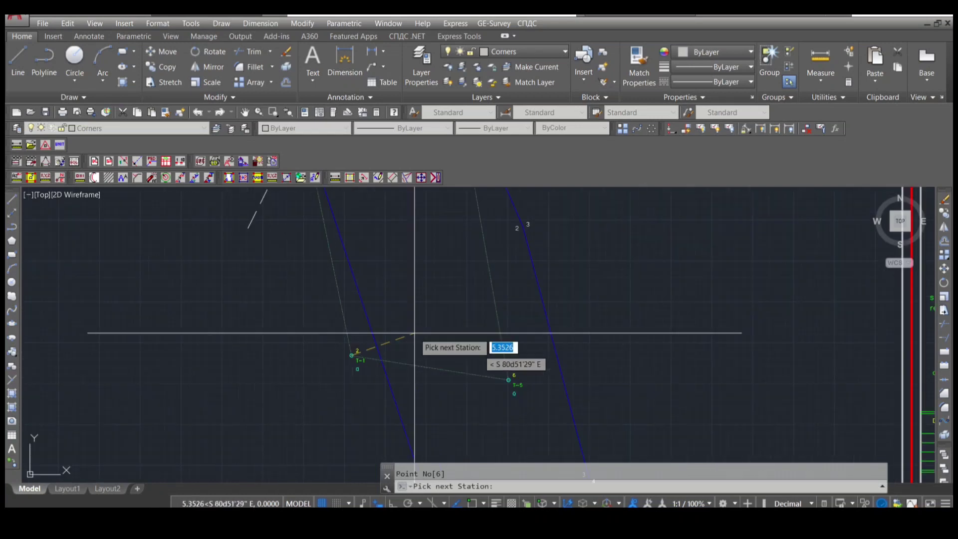
scroll(414, 333, "down", 5)
key("Return")
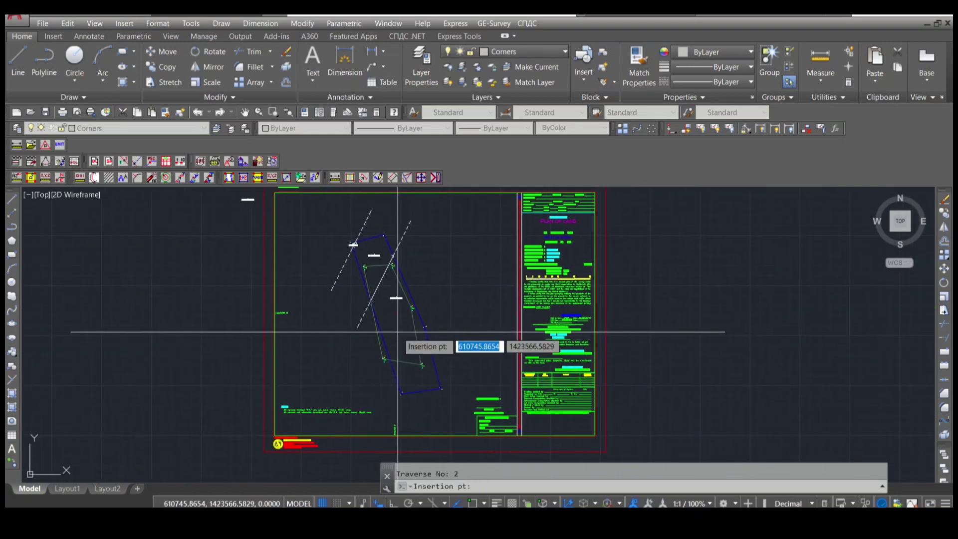
left_click(230, 214)
- Start the azimuth and distance inquiry at station T-1 and enable the Endpoint object snap
scroll(394, 357, "up", 2)
scroll(397, 360, "up", 3)
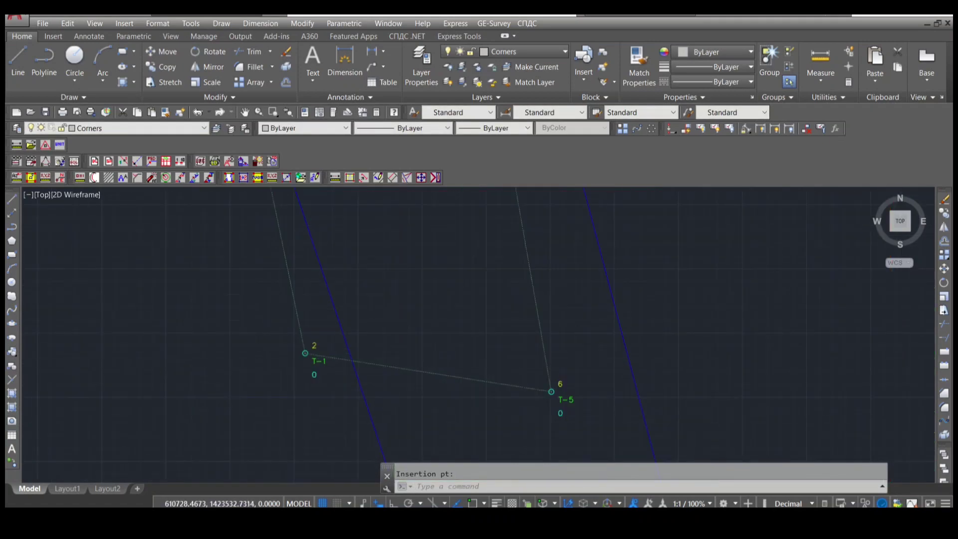
scroll(308, 355, "up", 3)
scroll(347, 316, "down", 5)
middle_click_drag(385, 245, 385, 325)
scroll(380, 379, "down", 1)
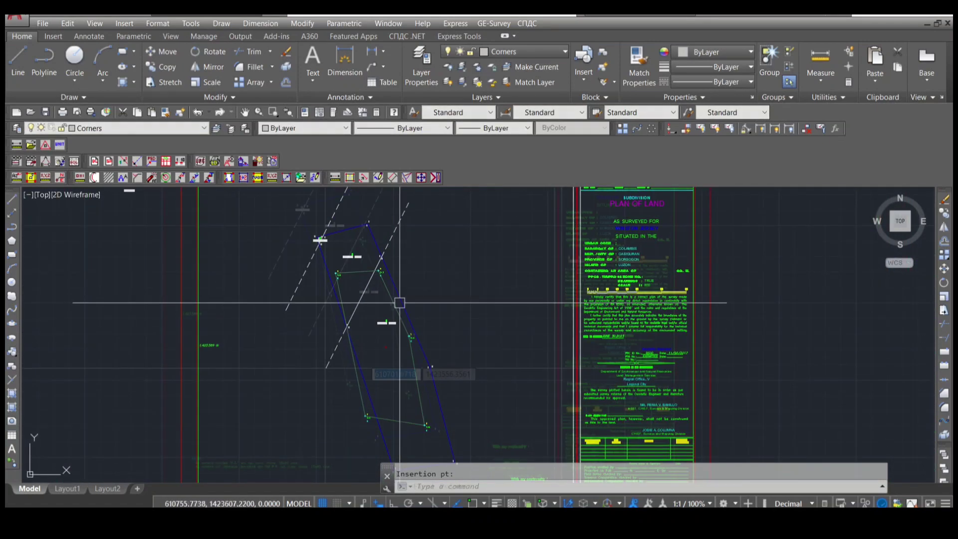
key("Return")
scroll(349, 372, "down", 1)
scroll(331, 349, "up", 7)
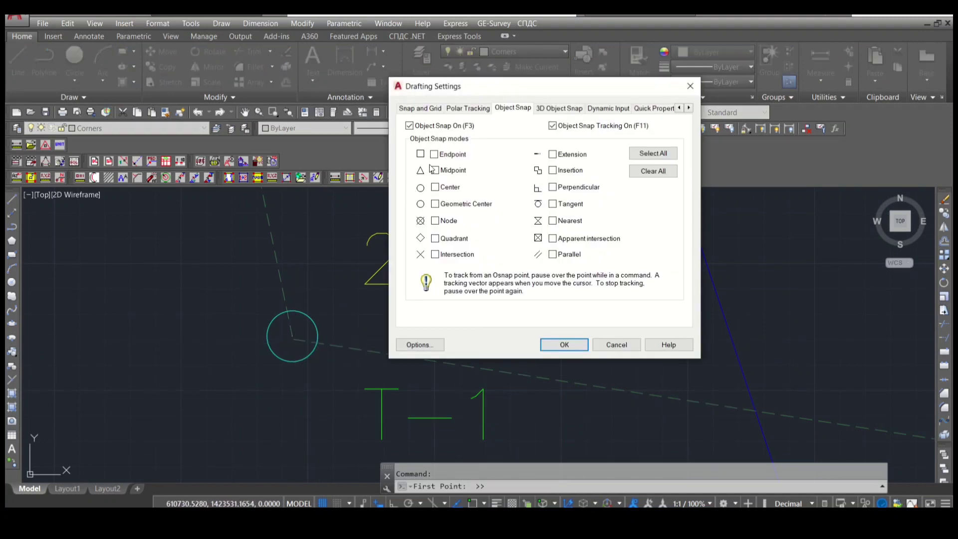
left_click(579, 346)
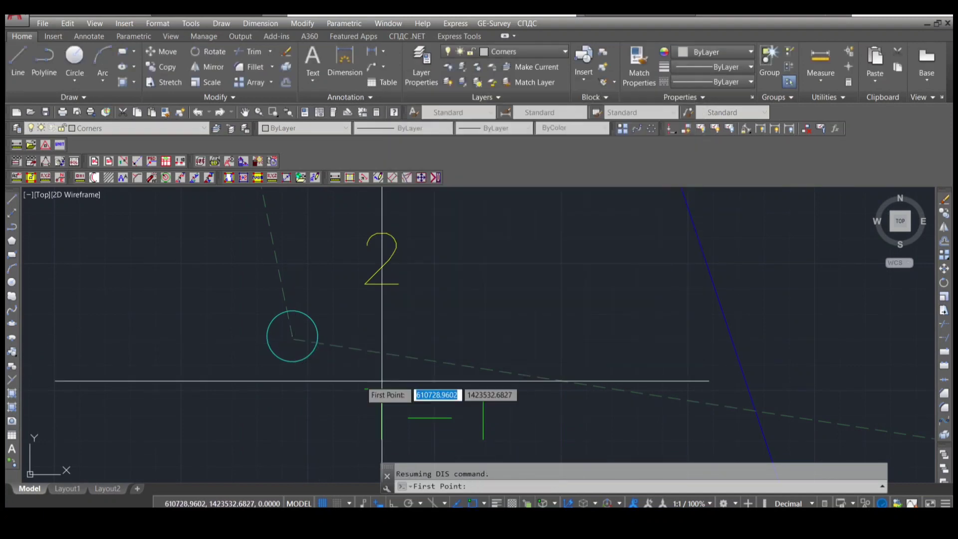
- Measure the azimuth and distance from the closing line's end to the starting point of T-1
left_click(293, 336)
scroll(286, 347, "up", 5)
left_click(269, 317)
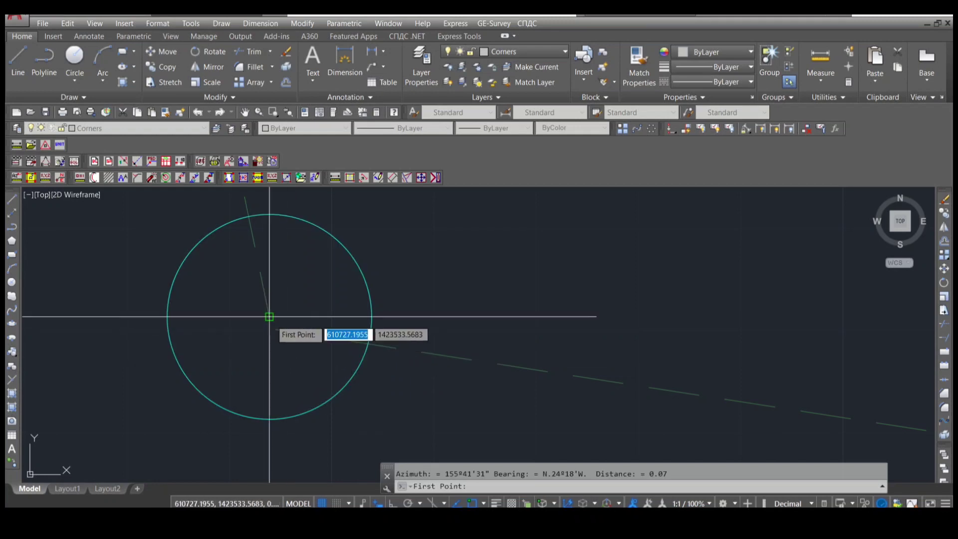
key("Escape")
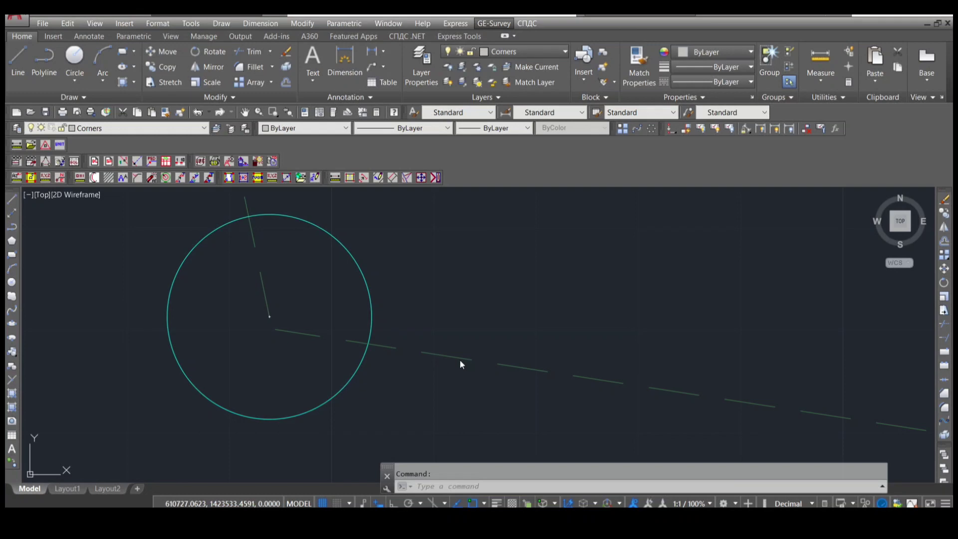
- Measure the closure gap inside the T-1 circle again, from the closing line's endpoint to the first course's endpoint
left_click(279, 351)
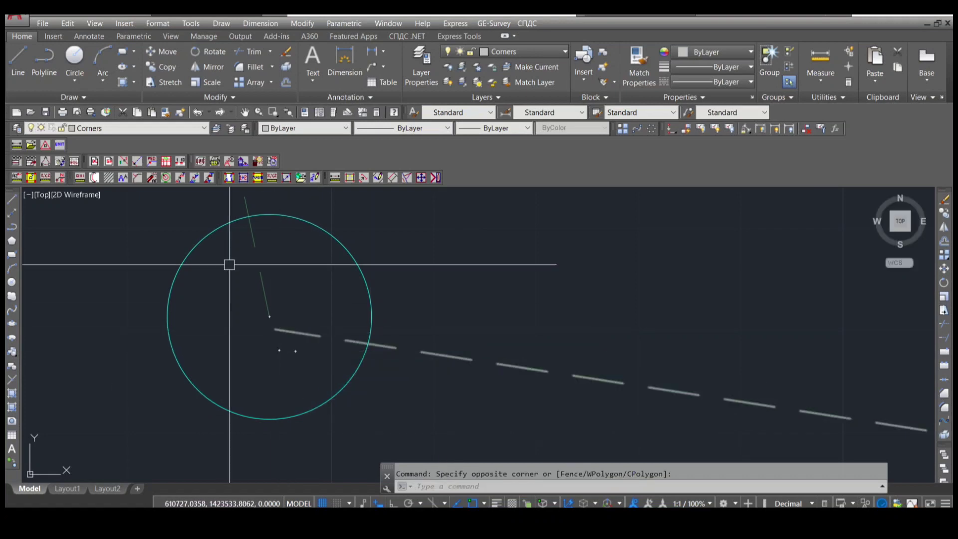
left_click(18, 180)
scroll(276, 337, "up", 2)
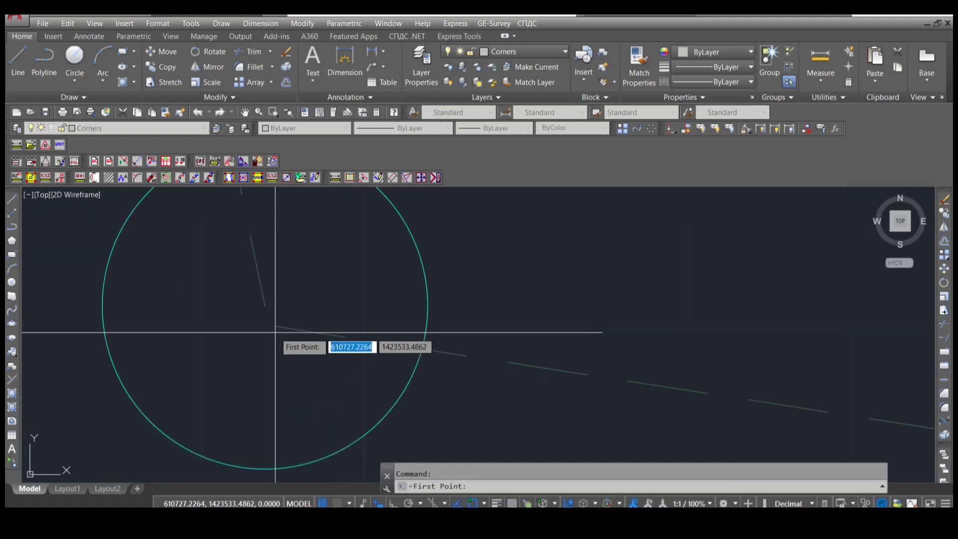
left_click(274, 325)
left_click(262, 304)
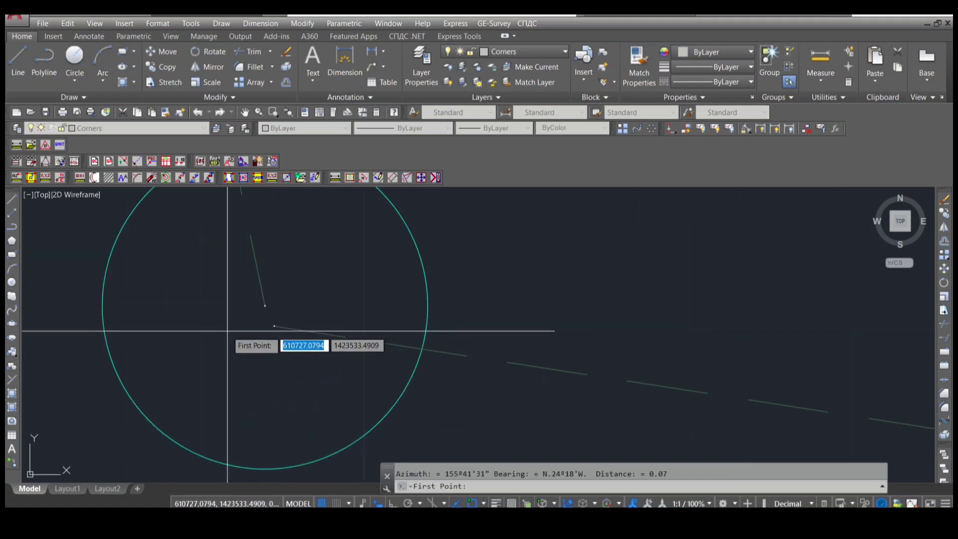
scroll(306, 377, "down", 5)
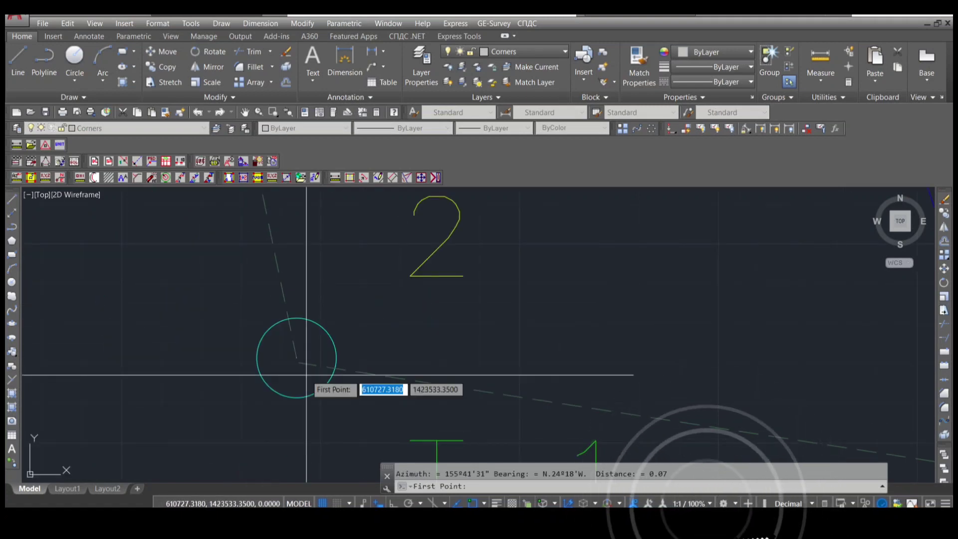
scroll(318, 389, "down", 4)
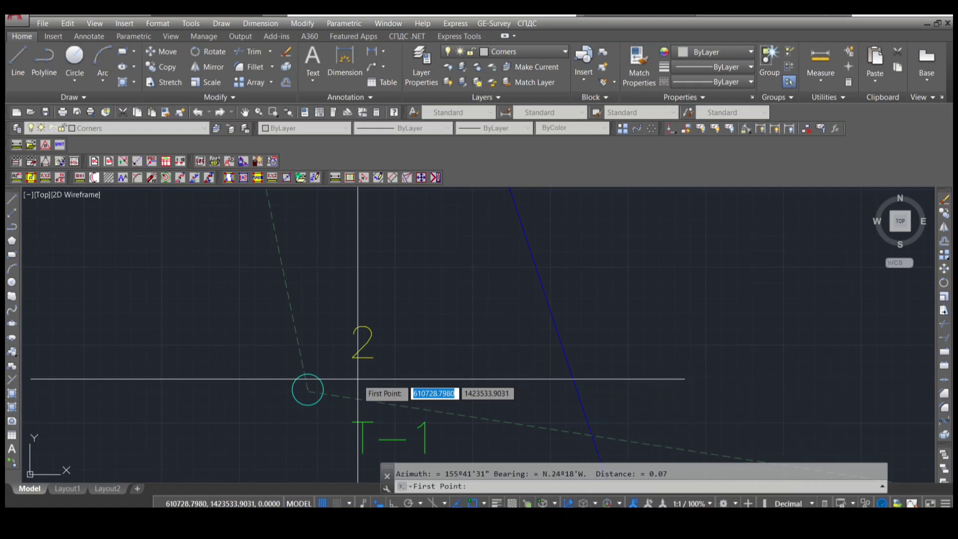
scroll(357, 378, "down", 5)
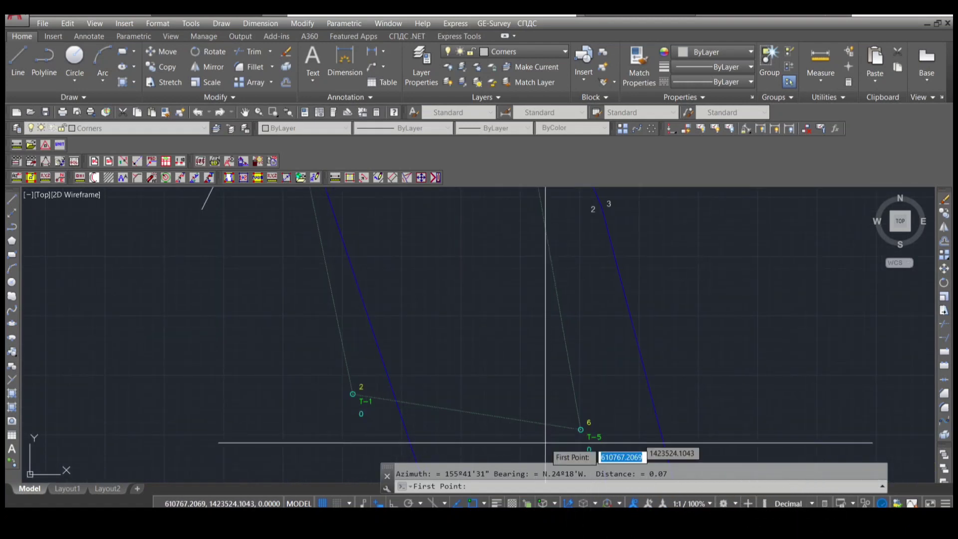
scroll(509, 429, "up", 5)
key("Escape")
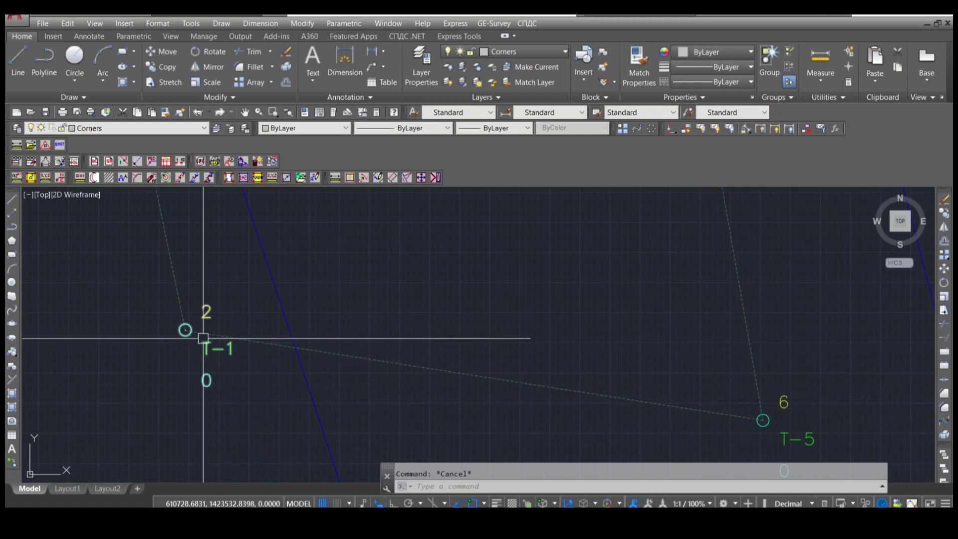
- Start a polyline at the first course's endpoint in T-1, with Ortho on, and draw its first segment 0.02 to the east
type("PL")
key("Return")
scroll(133, 321, "up", 4)
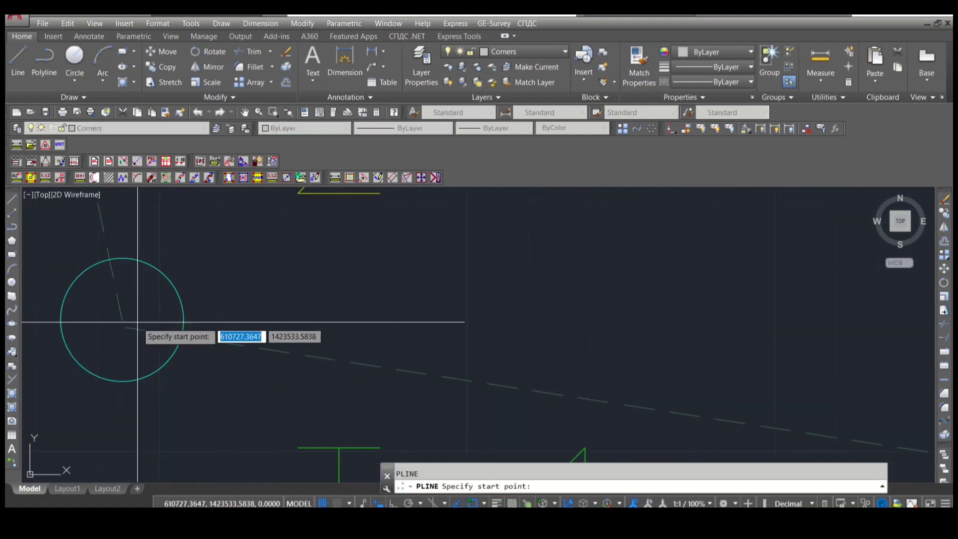
left_click(121, 319)
scroll(121, 319, "up", 5)
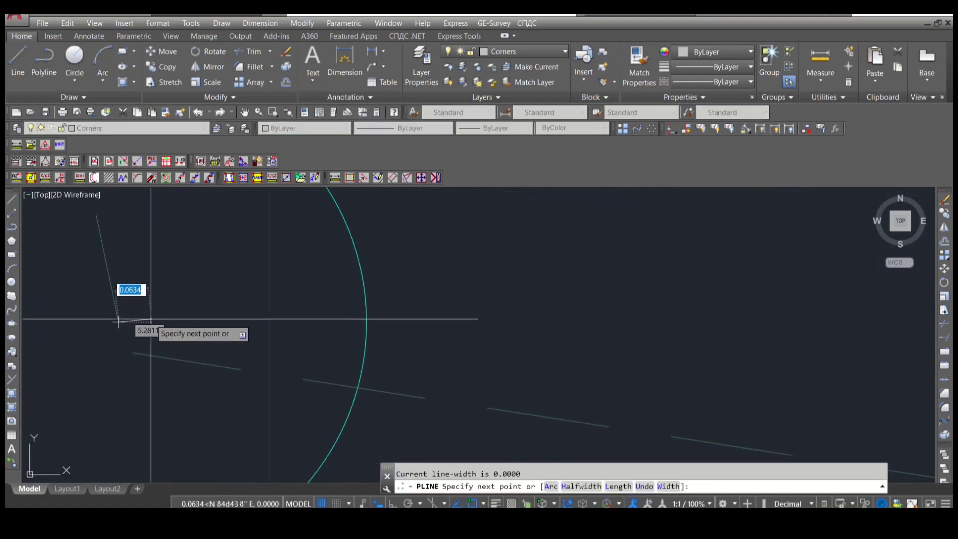
left_click(392, 503)
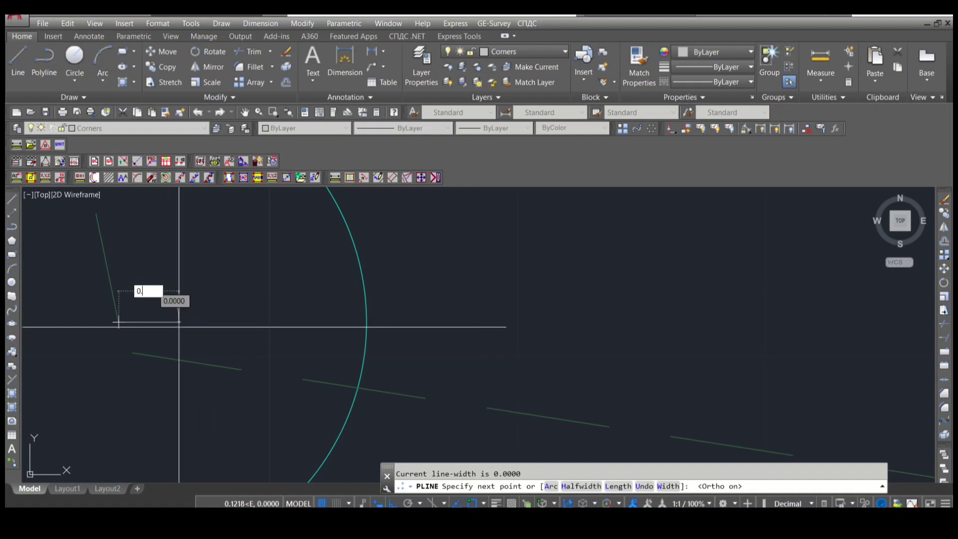
key("Return")
scroll(122, 329, "up", 2)
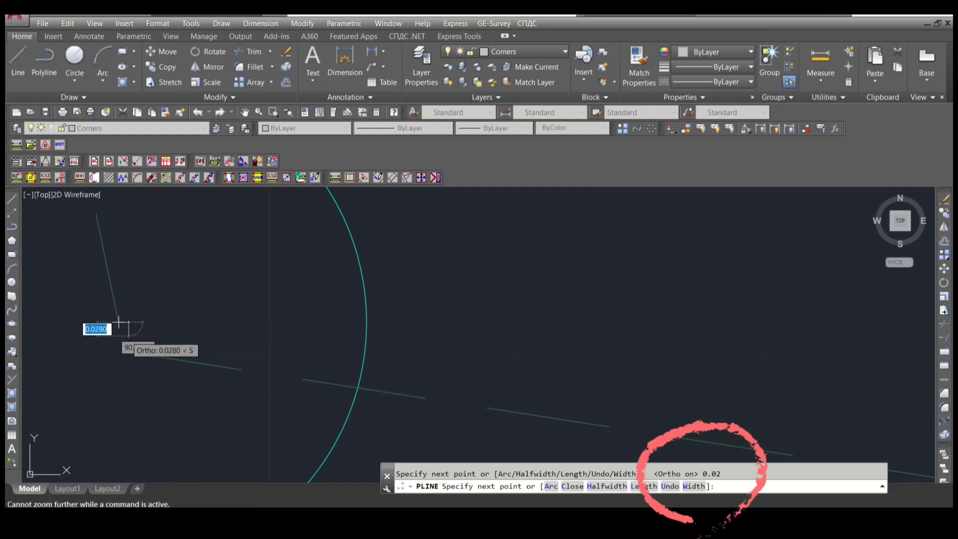
- Extend the polyline 0.01 to the south and finish it
type("0.0")
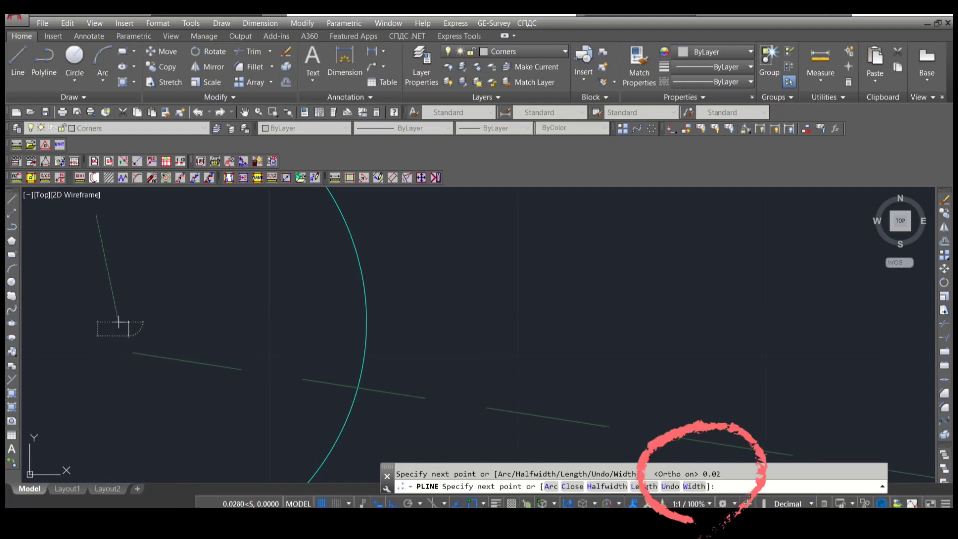
type("1")
key("Return")
key("Return")
scroll(123, 319, "up", 2)
middle_click_drag(123, 317, 212, 320)
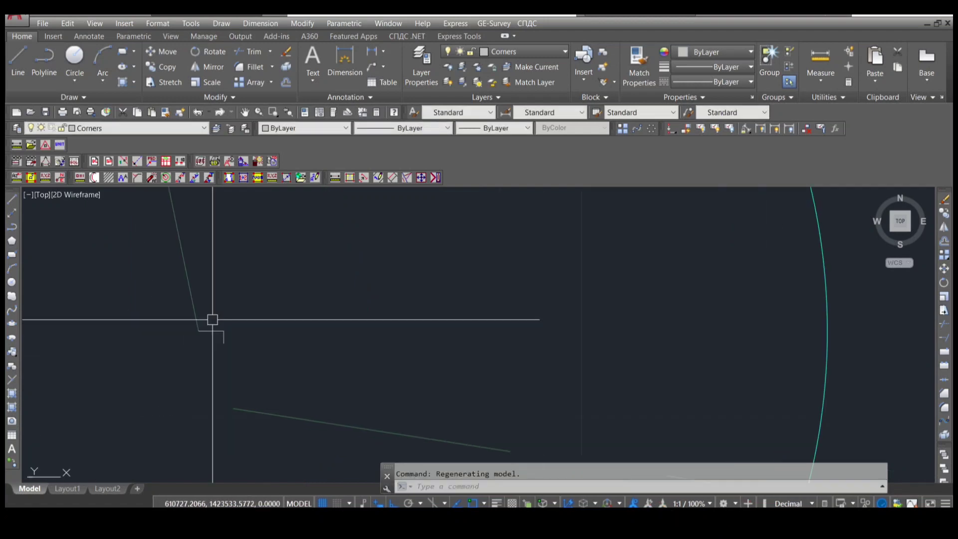
- Measure the bearing and distance from the small polyline's southern end to the T-1 starting point, with Ortho off
left_click(16, 177)
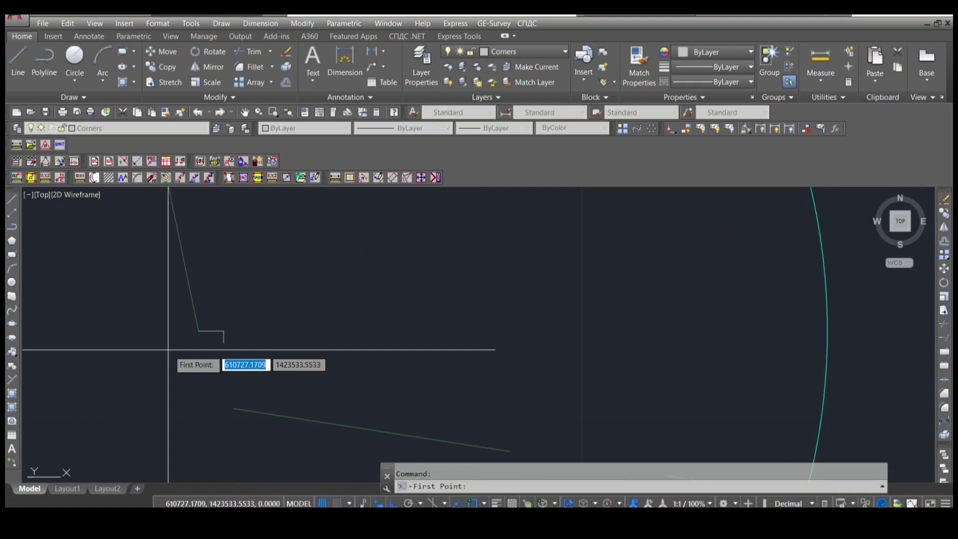
left_click(223, 341)
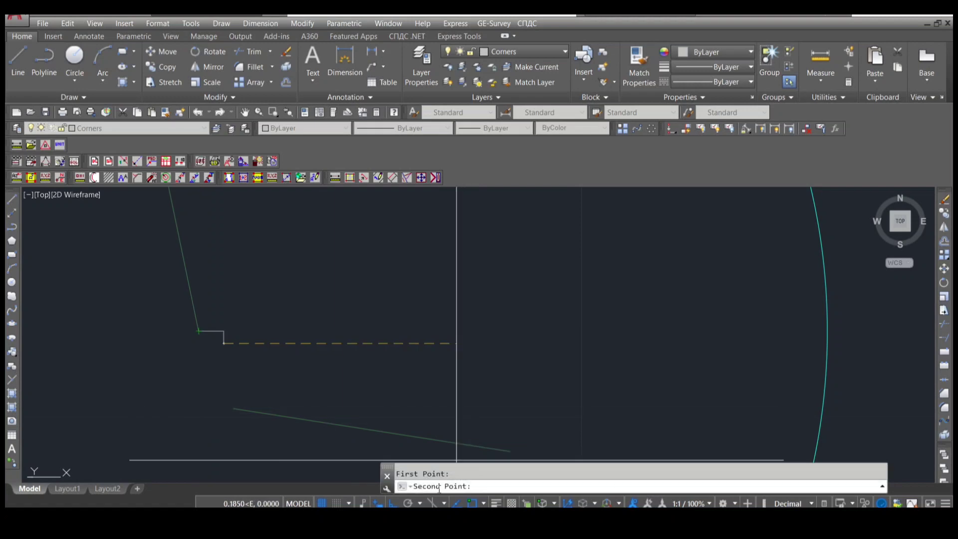
key("F8")
left_click(200, 331)
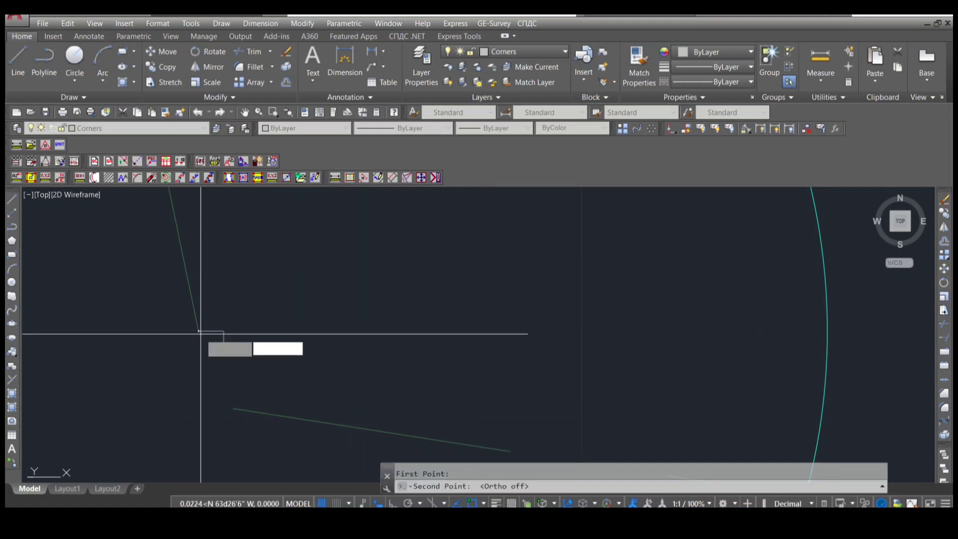
key("Escape")
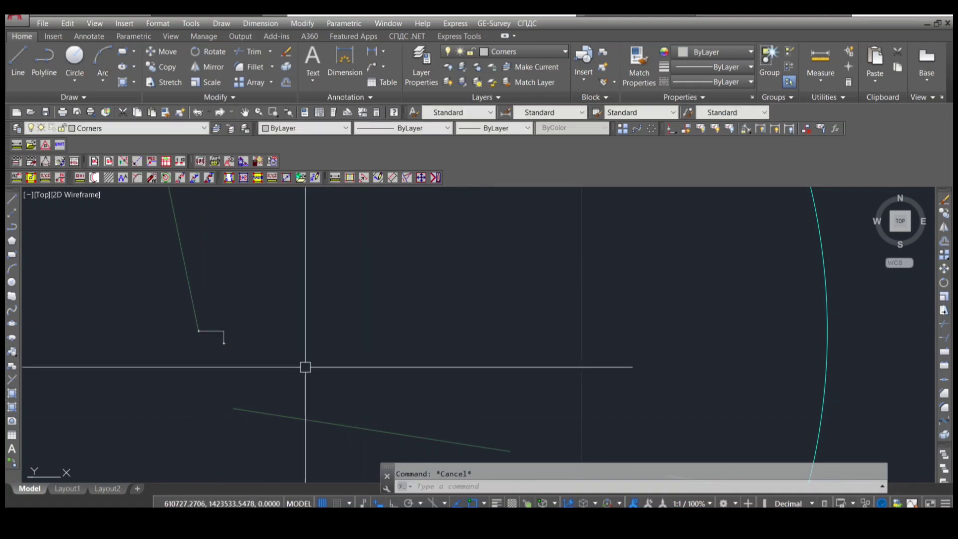
- Move the closing line from its endpoint in T-1 to the southern end of the small polyline
scroll(323, 351, "down", 4)
left_click(346, 348)
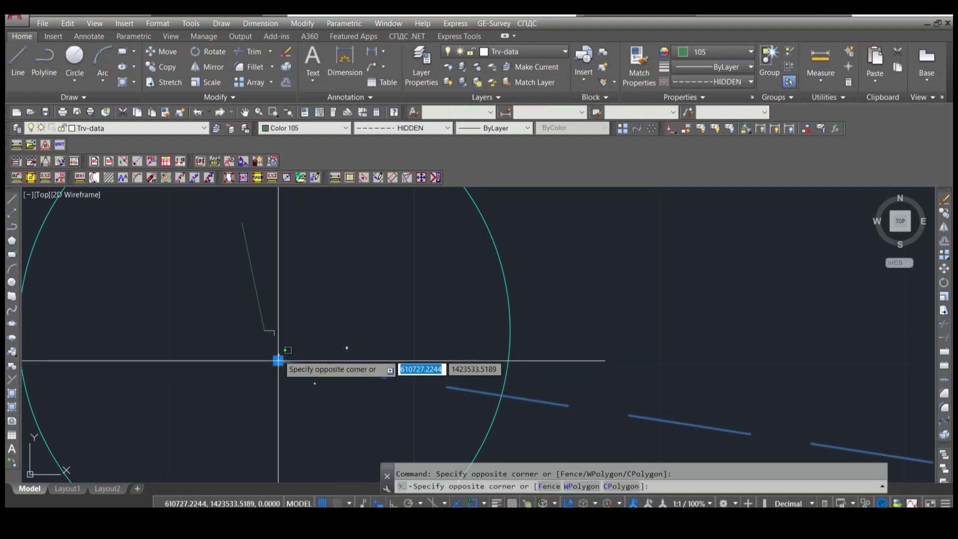
key("Escape")
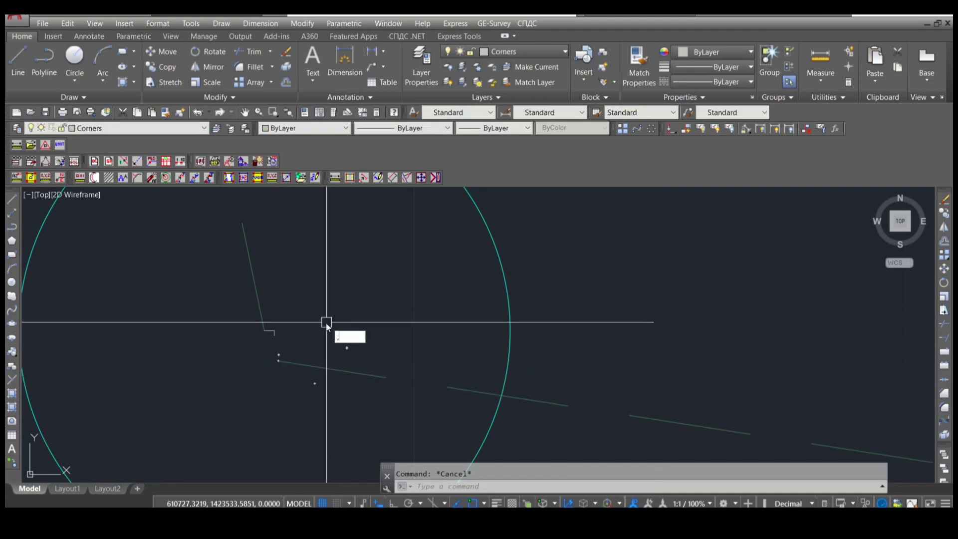
key("space")
left_click(346, 351)
left_click(302, 410)
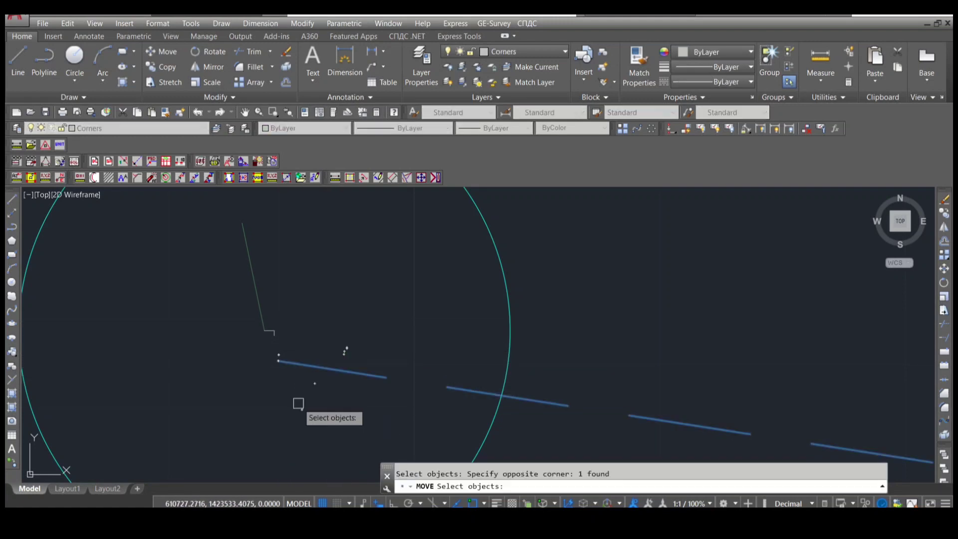
key("space")
left_click(278, 361)
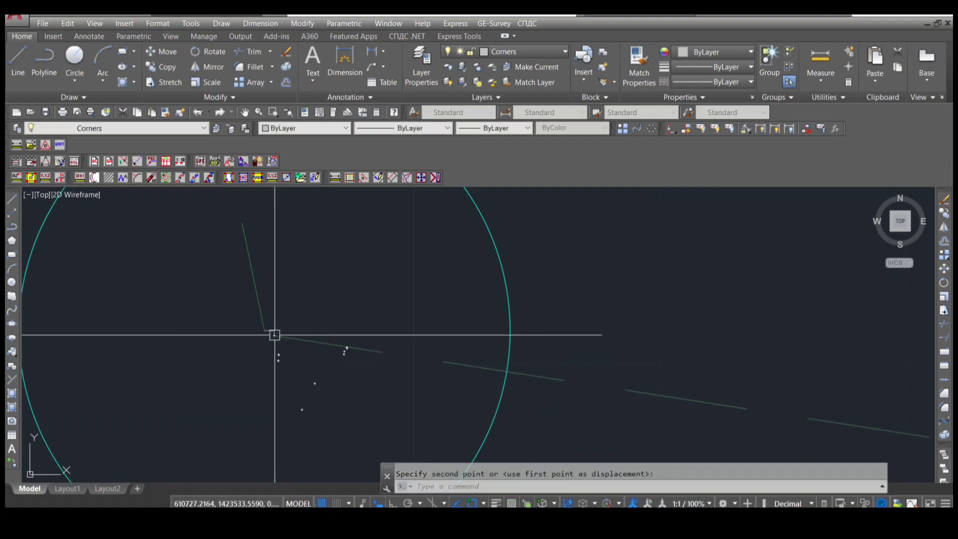
key("Escape")
- Measure the bearing and distance from T-5 to the T-1 end of the moved closing line
scroll(272, 326, "down", 5)
scroll(232, 317, "down", 5)
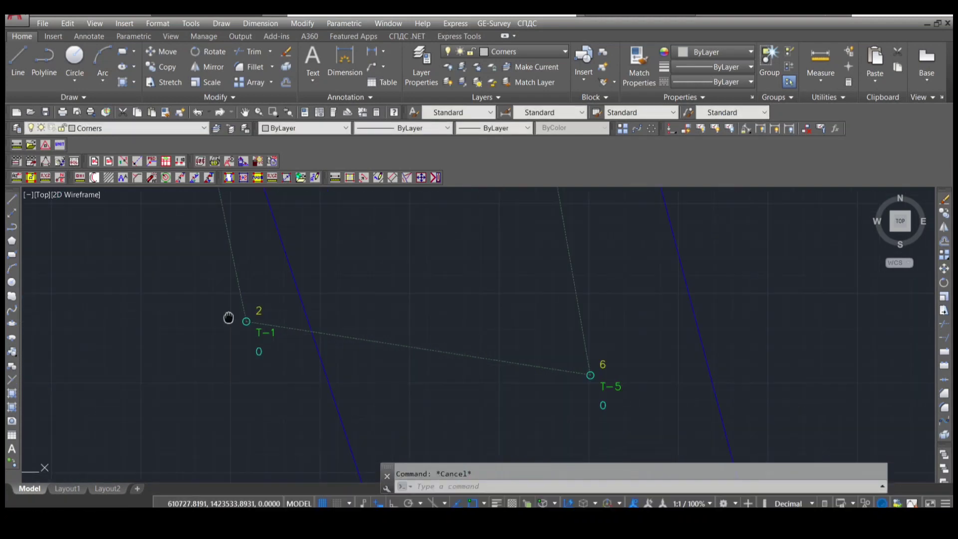
middle_click_drag(229, 316, 158, 302)
left_click(18, 178)
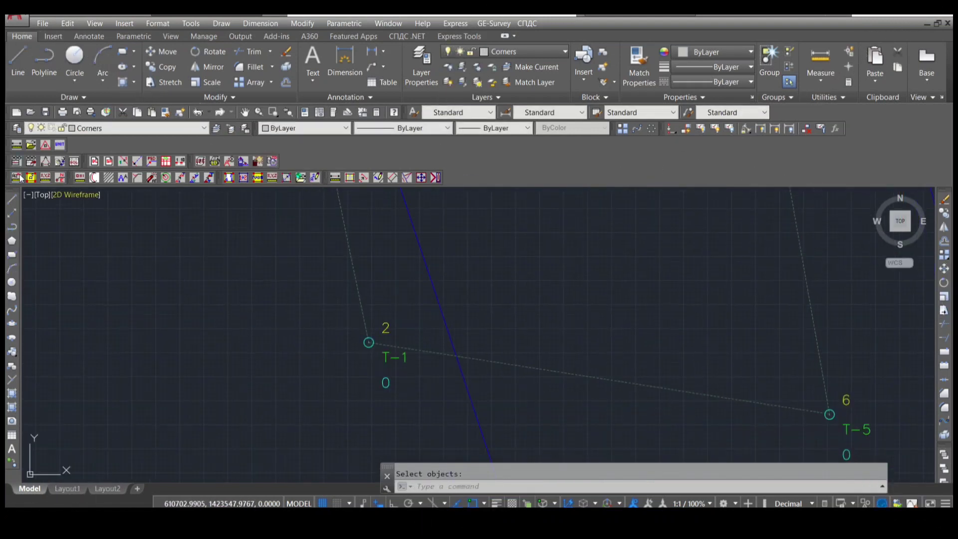
left_click(19, 177)
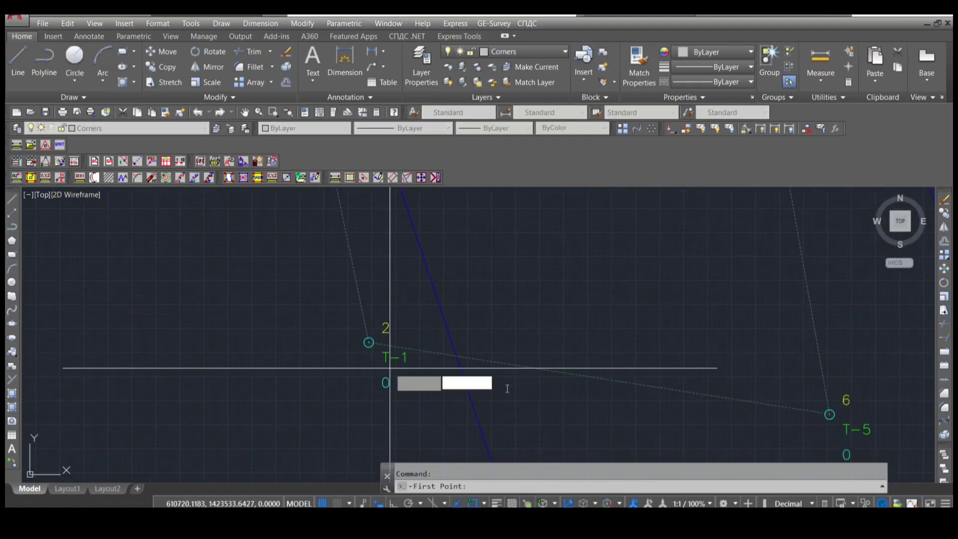
left_click(829, 414)
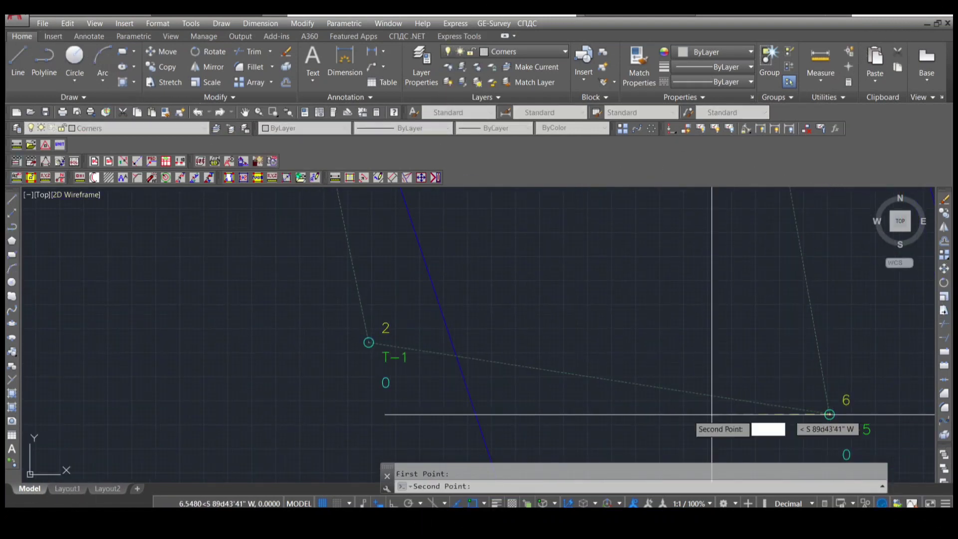
scroll(368, 343, "up", 8)
scroll(367, 342, "up", 5)
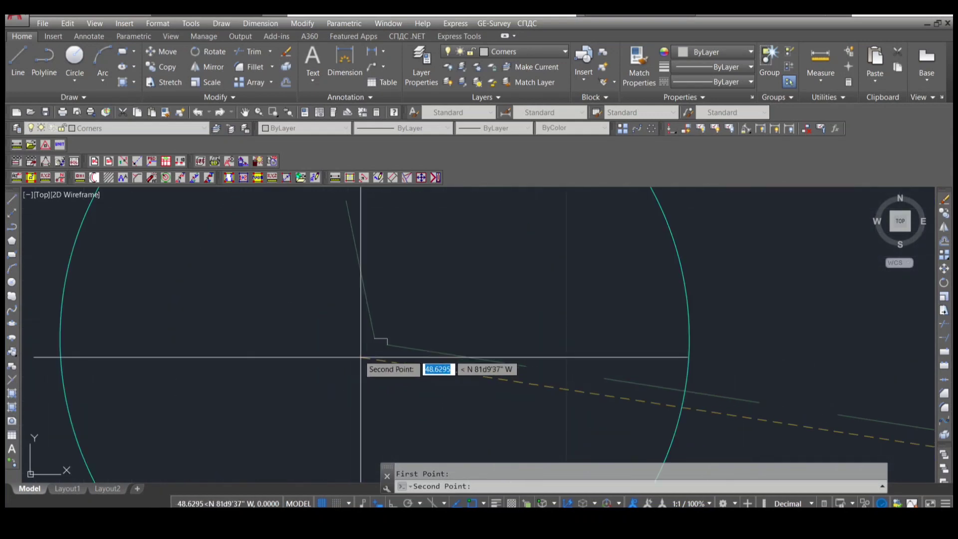
left_click(360, 348)
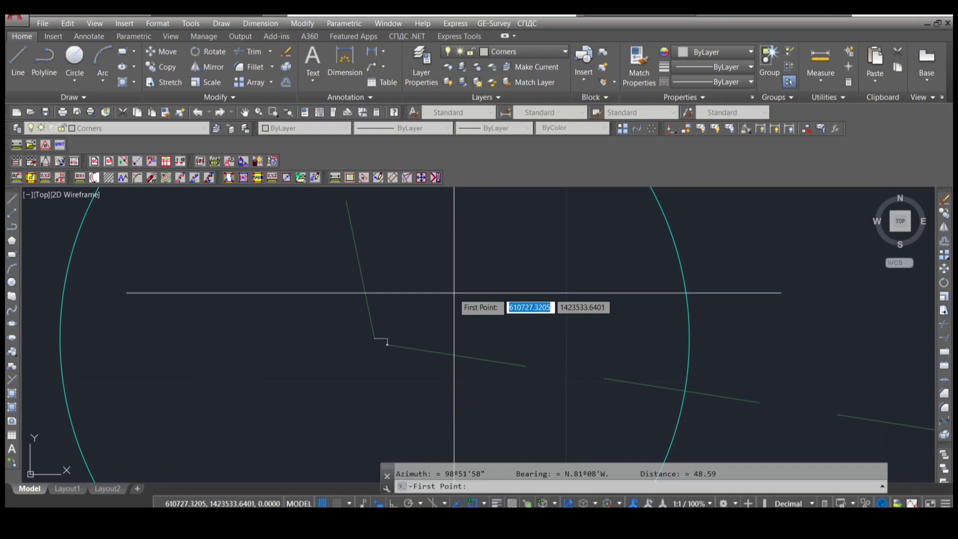
key("Escape")
- Open the plotted traverse loop's database for browsing and set the T-5 to T-1 course to azimuth 98.5158 and distance 48.59
scroll(482, 379, "up", 5)
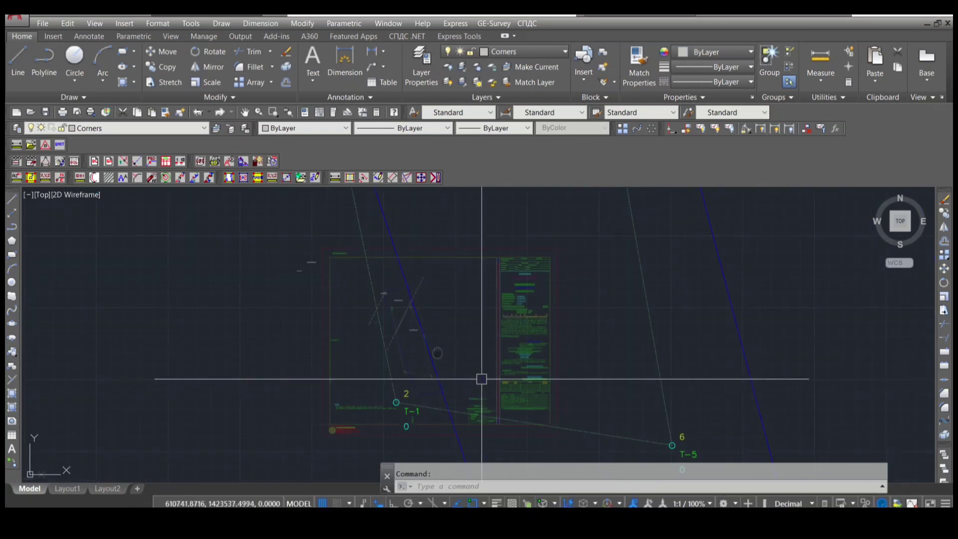
scroll(481, 378, "up", 3)
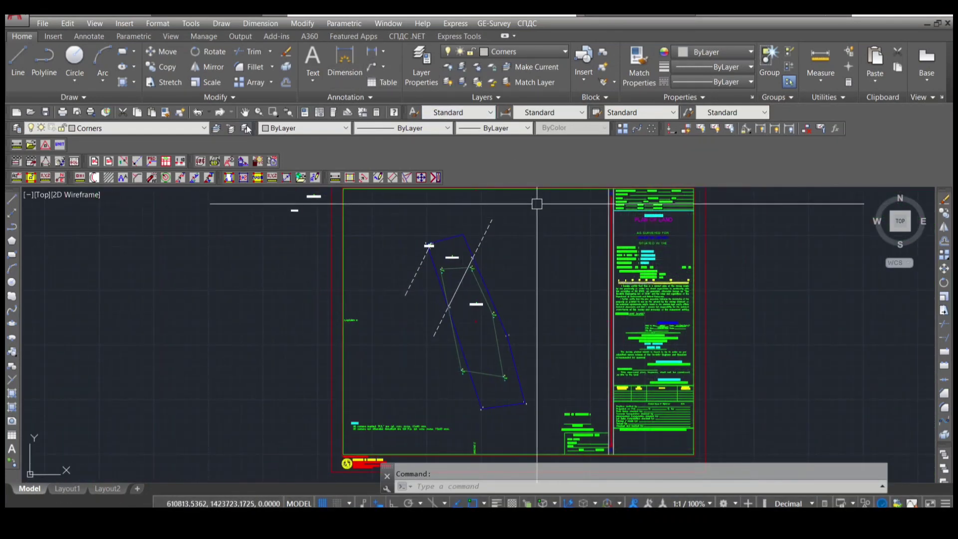
left_click(507, 24)
mouse_move(524, 54)
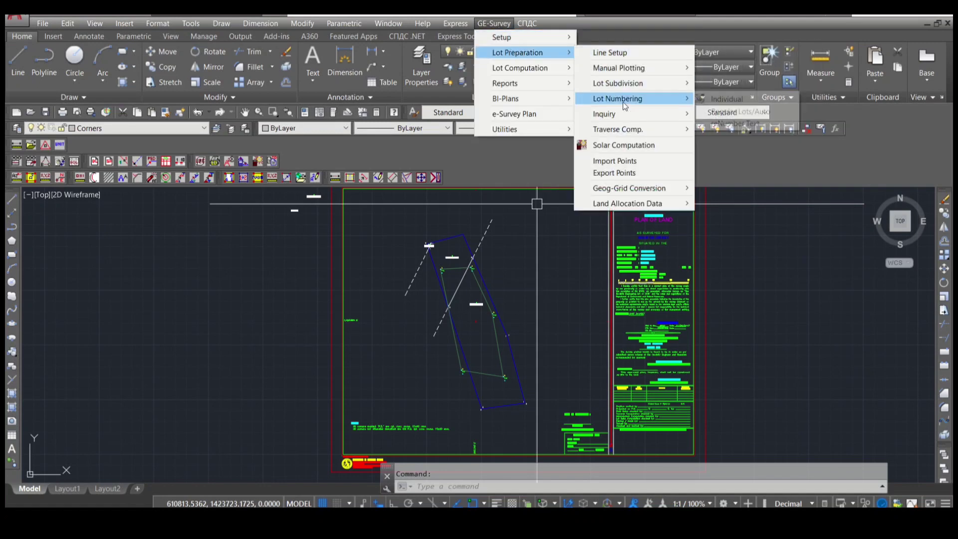
mouse_move(623, 130)
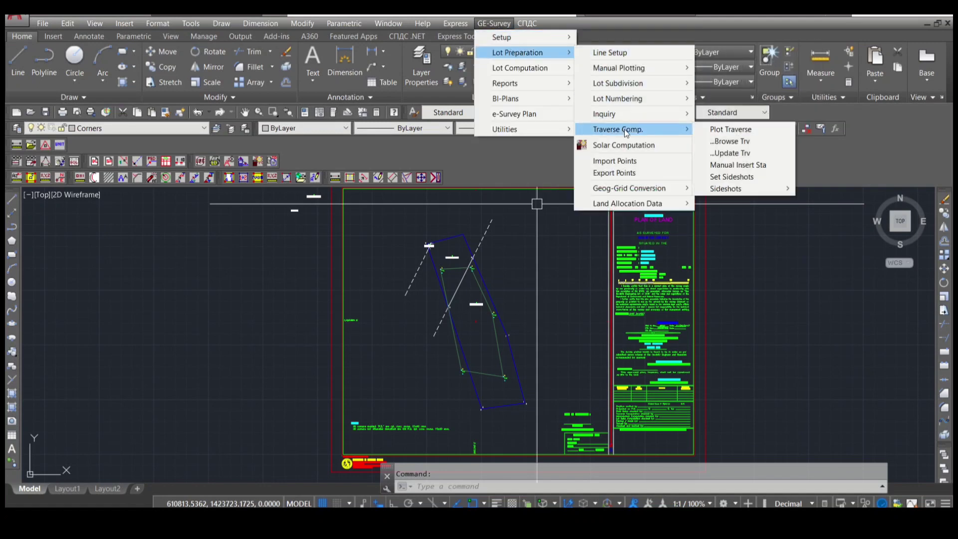
left_click(726, 144)
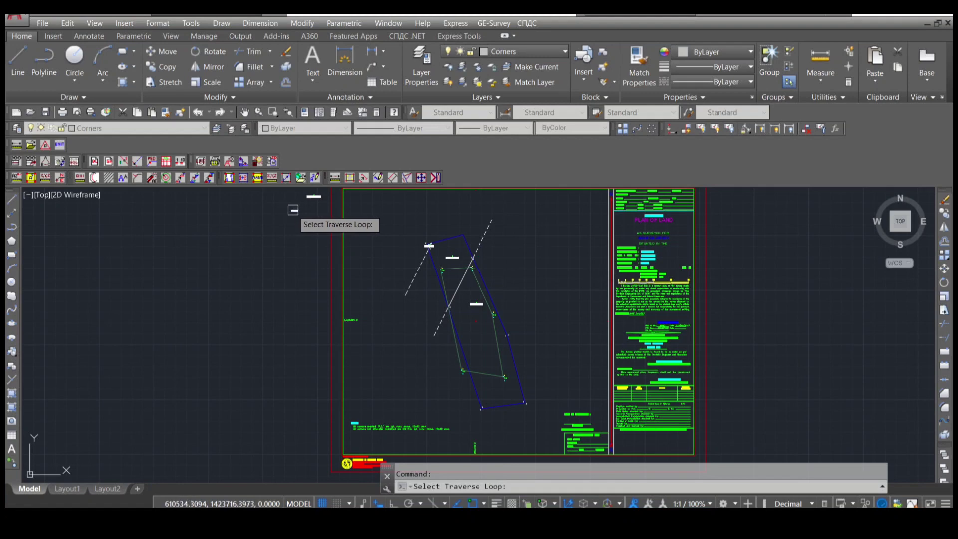
left_click(293, 210)
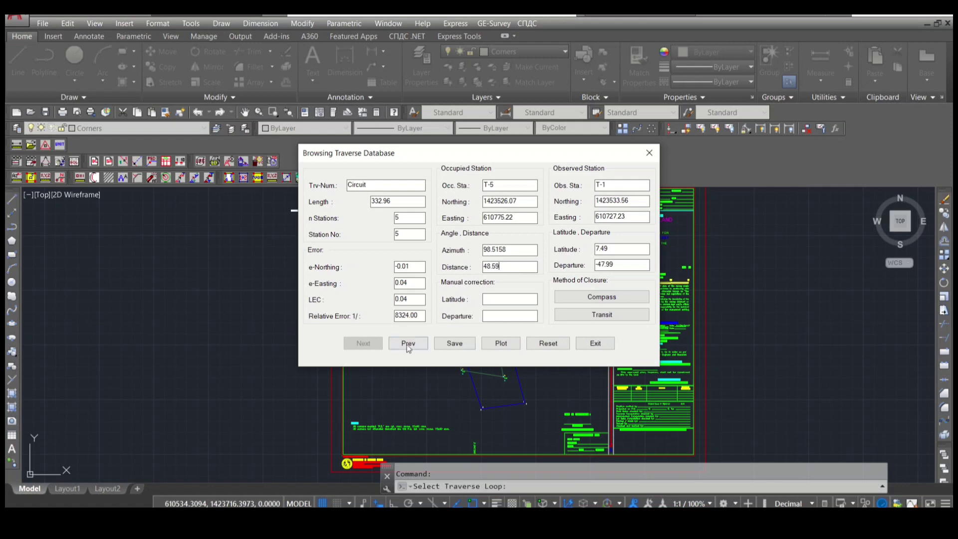
- Save the edited T-5 to T-1 course and plot the traverse computation sheet
left_click(454, 346)
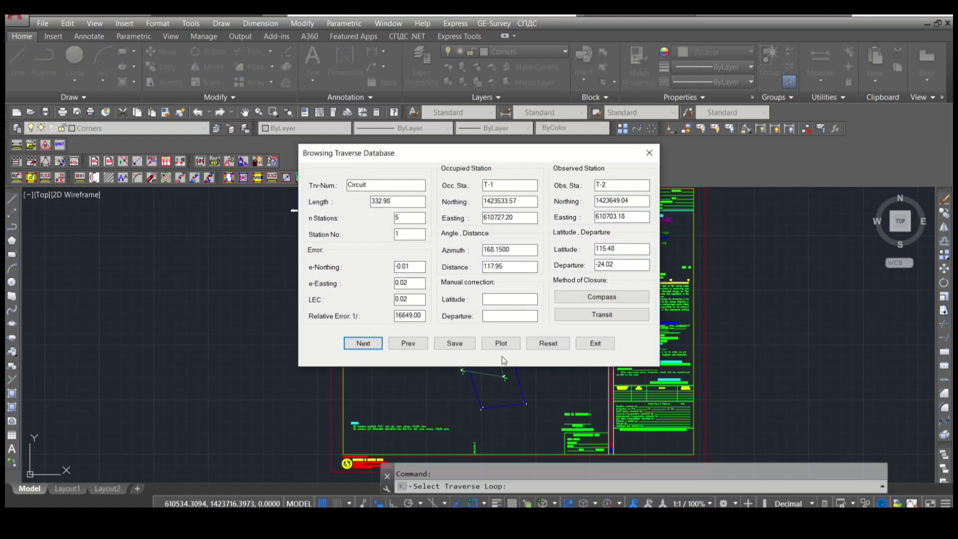
left_click(501, 345)
scroll(409, 336, "down", 4)
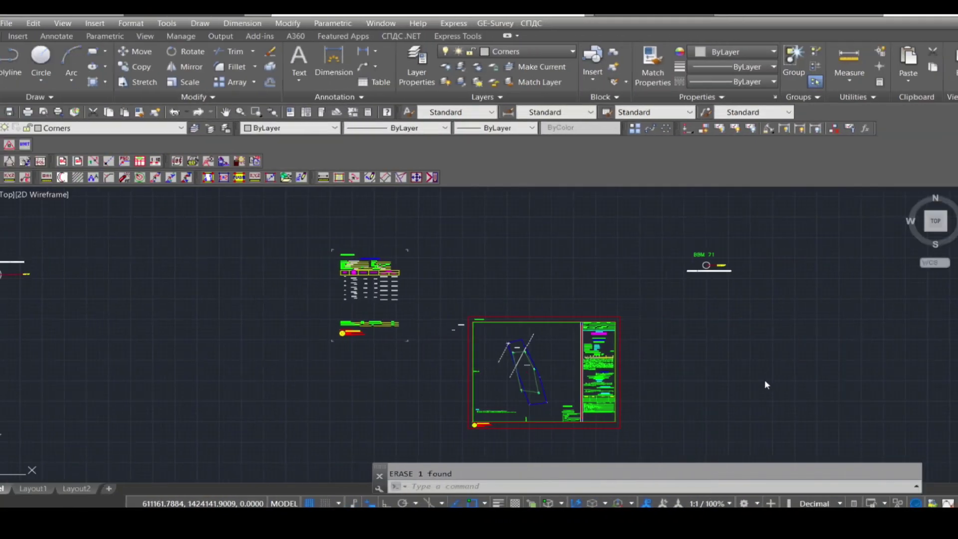
- Examine the plotted traverse computation sheet, checking the closure errors, relative error, station courses and coordinates
scroll(352, 301, "up", 4)
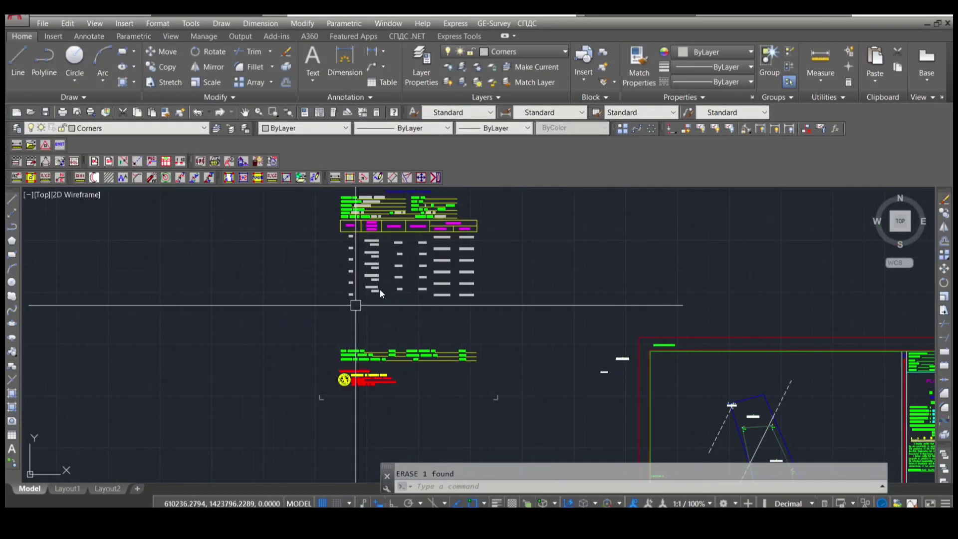
scroll(365, 219, "up", 3)
middle_click_drag(366, 216, 374, 359)
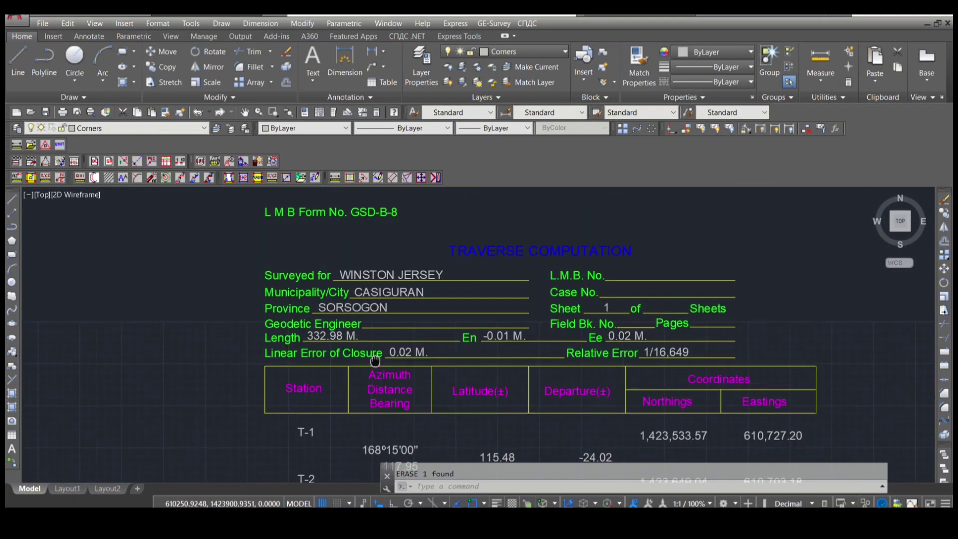
scroll(431, 280, "down", 1)
scroll(493, 316, "up", 2)
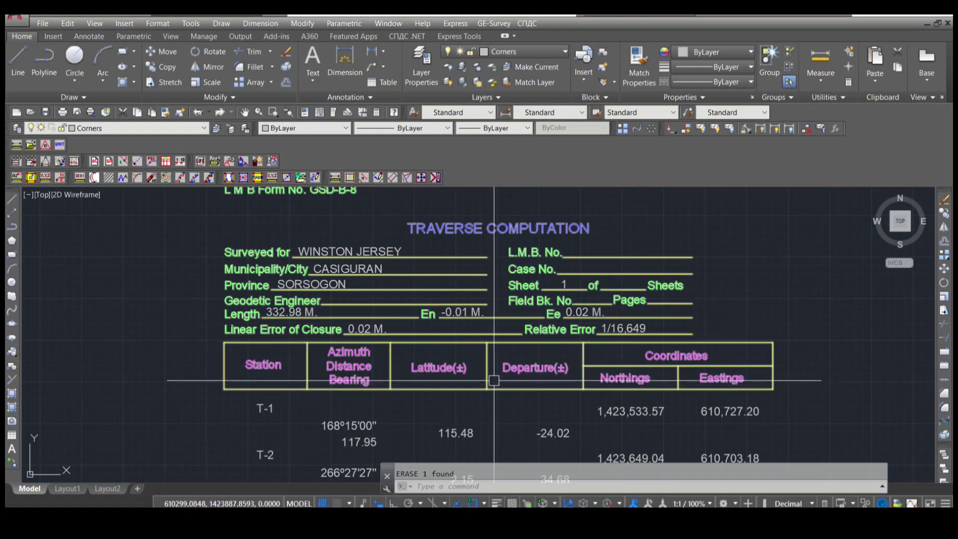
scroll(492, 277, "down", 2)
middle_click_drag(492, 355, 492, 307)
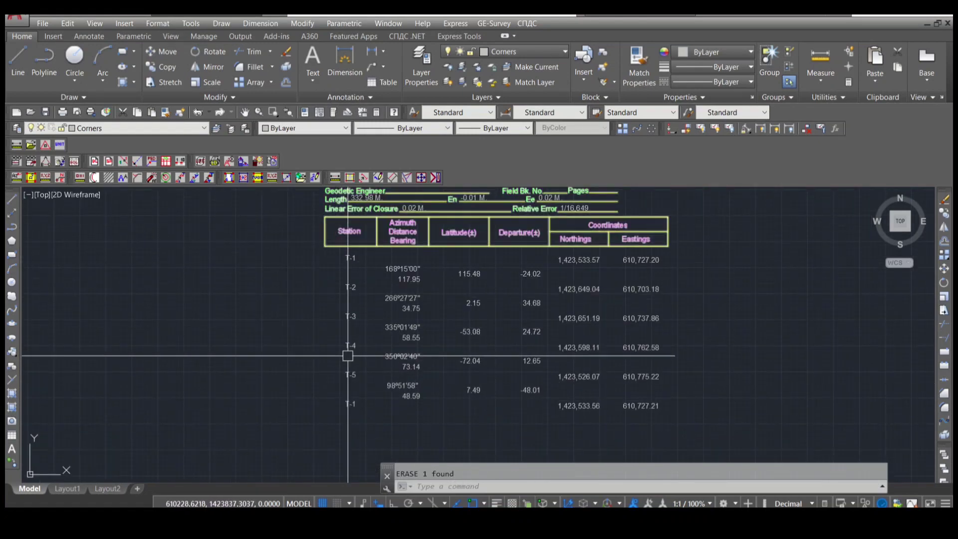
middle_click_drag(587, 412, 571, 292)
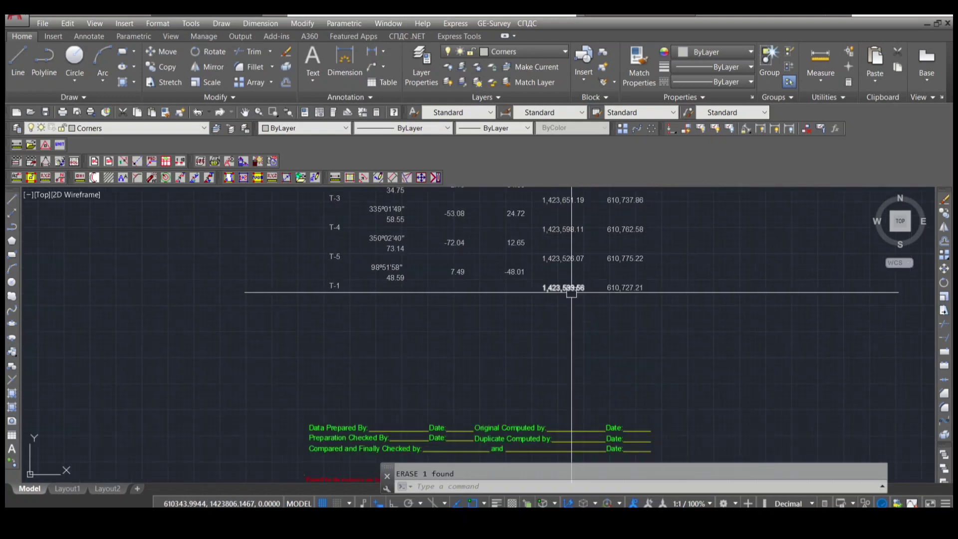
middle_click_drag(489, 465, 492, 346)
mouse_move(529, 381)
middle_mouse_down()
mouse_move(620, 359)
mouse_move(630, 451)
middle_mouse_up()
scroll(622, 385, "down", 1)
middle_click_drag(630, 326, 548, 405)
scroll(524, 307, "up", 1)
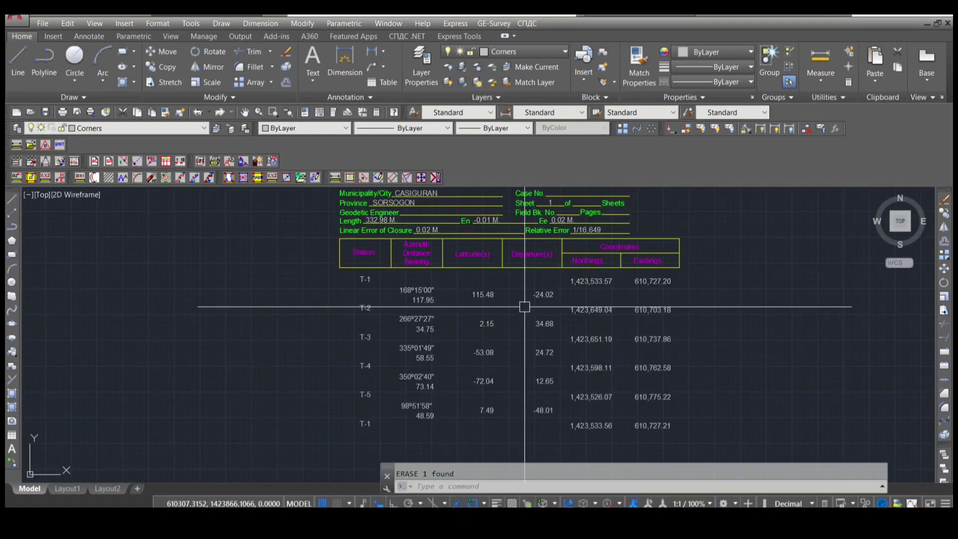
middle_click_drag(524, 320, 519, 387)
- Move the whole traverse computation sheet down beside the west side of the survey plan sheet
scroll(663, 379, "down", 1)
scroll(597, 302, "down", 2)
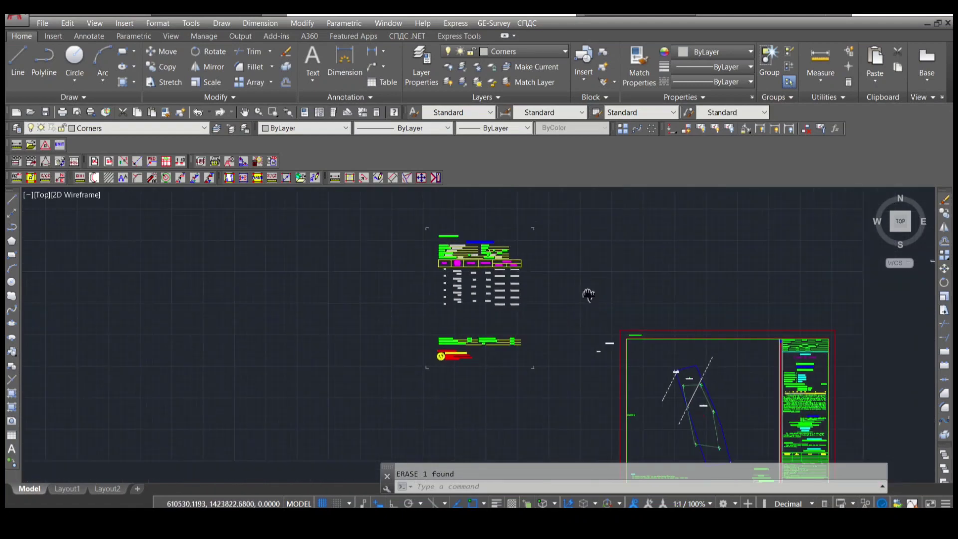
type("m")
key("Return")
left_click(532, 389)
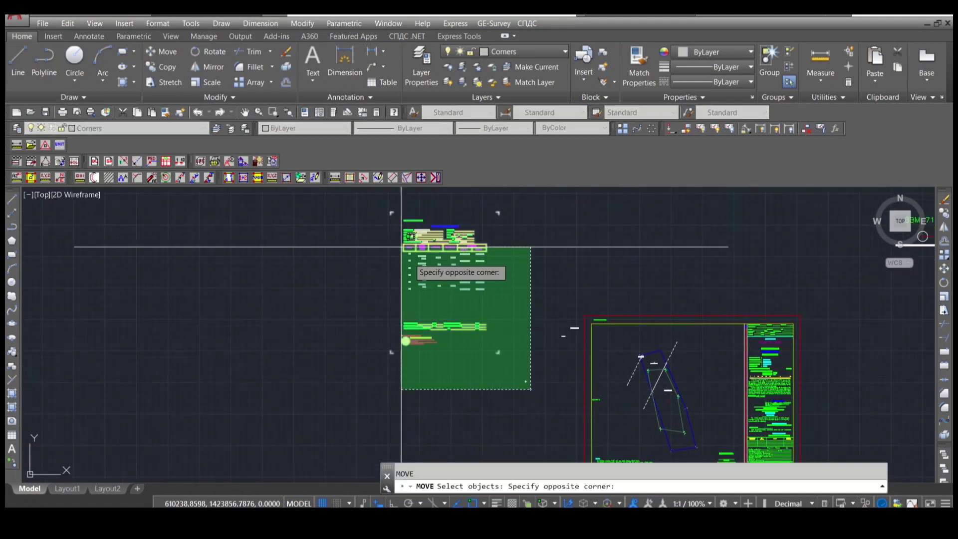
left_click(352, 203)
key("Return")
left_click(433, 311)
middle_click_drag(364, 376, 369, 295)
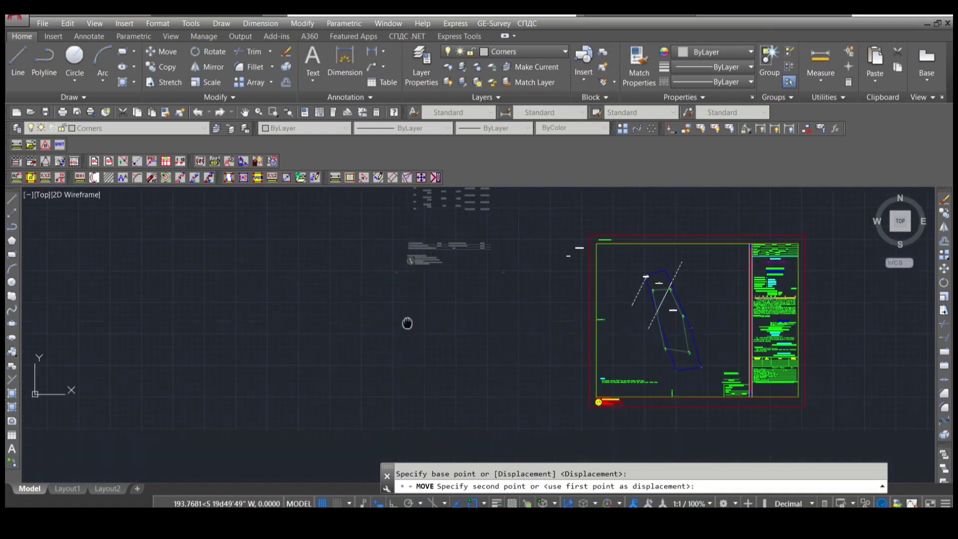
left_click(417, 325)
scroll(535, 276, "down", 1)
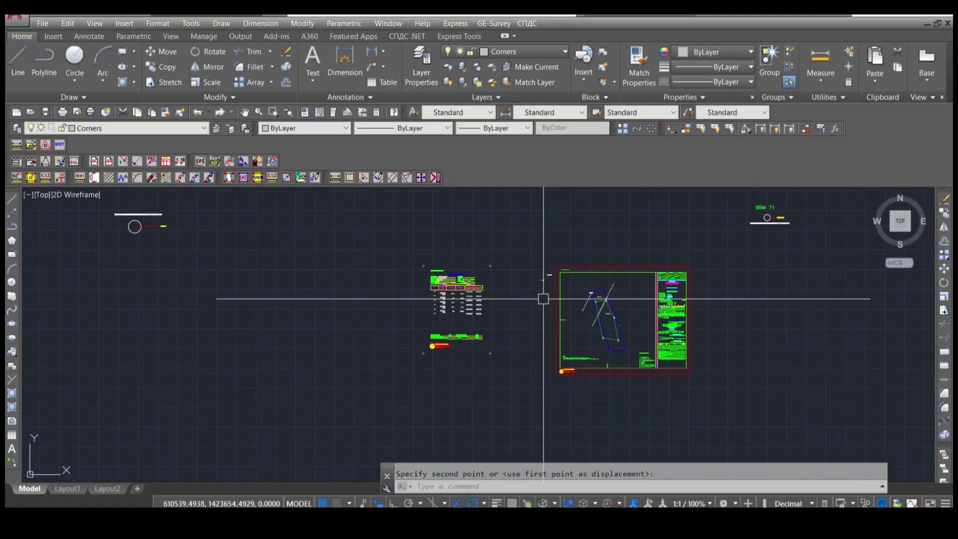
mouse_move(542, 299)
middle_mouse_down()
mouse_move(383, 275)
mouse_move(377, 288)
mouse_move(388, 302)
middle_mouse_up()
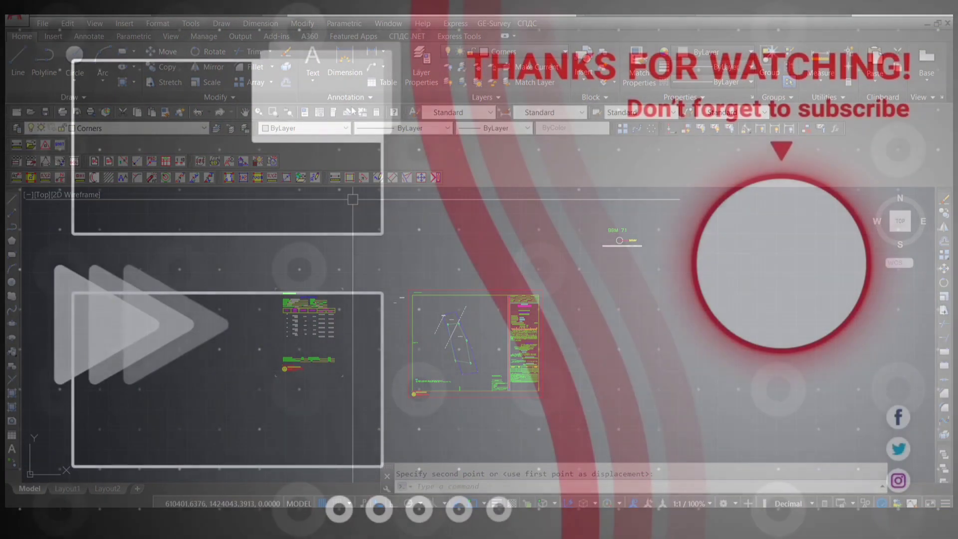